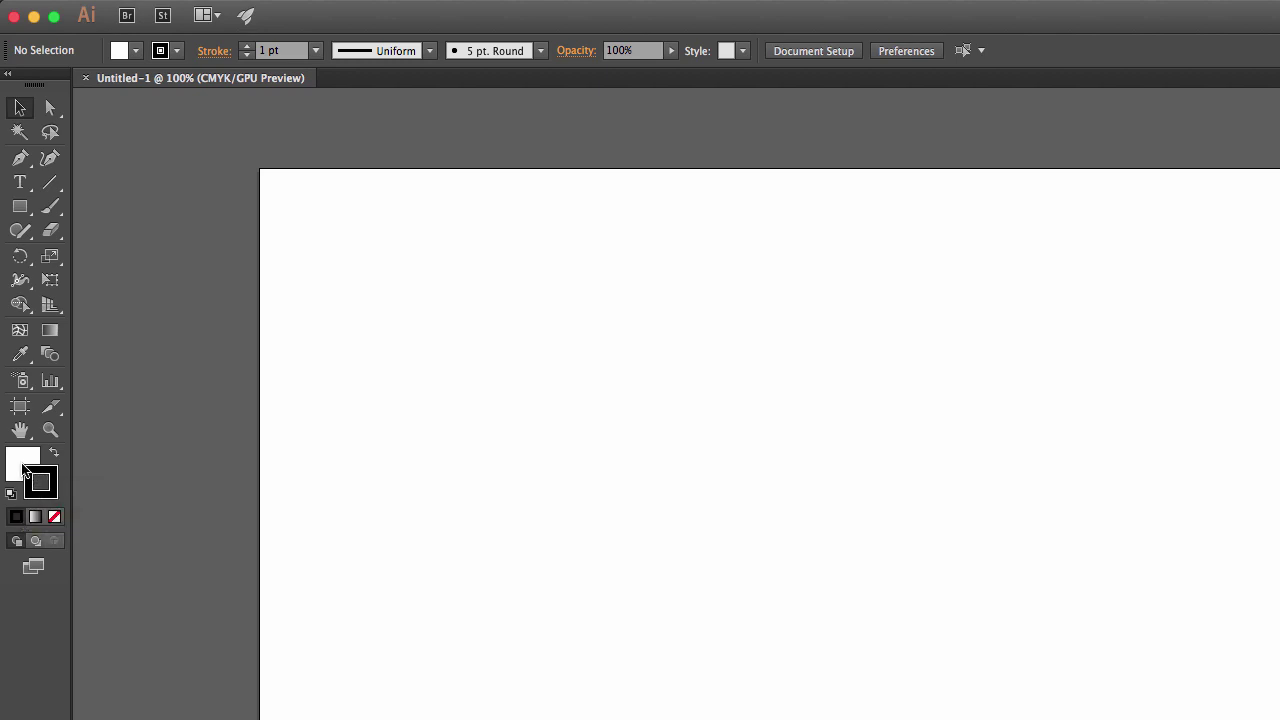
# Step: Set the fill to None and the black stroke weight to 60 pt for drawing with the Pen
pyautogui.click(19, 463)
pyautogui.click(55, 518)
pyautogui.click(50, 490)
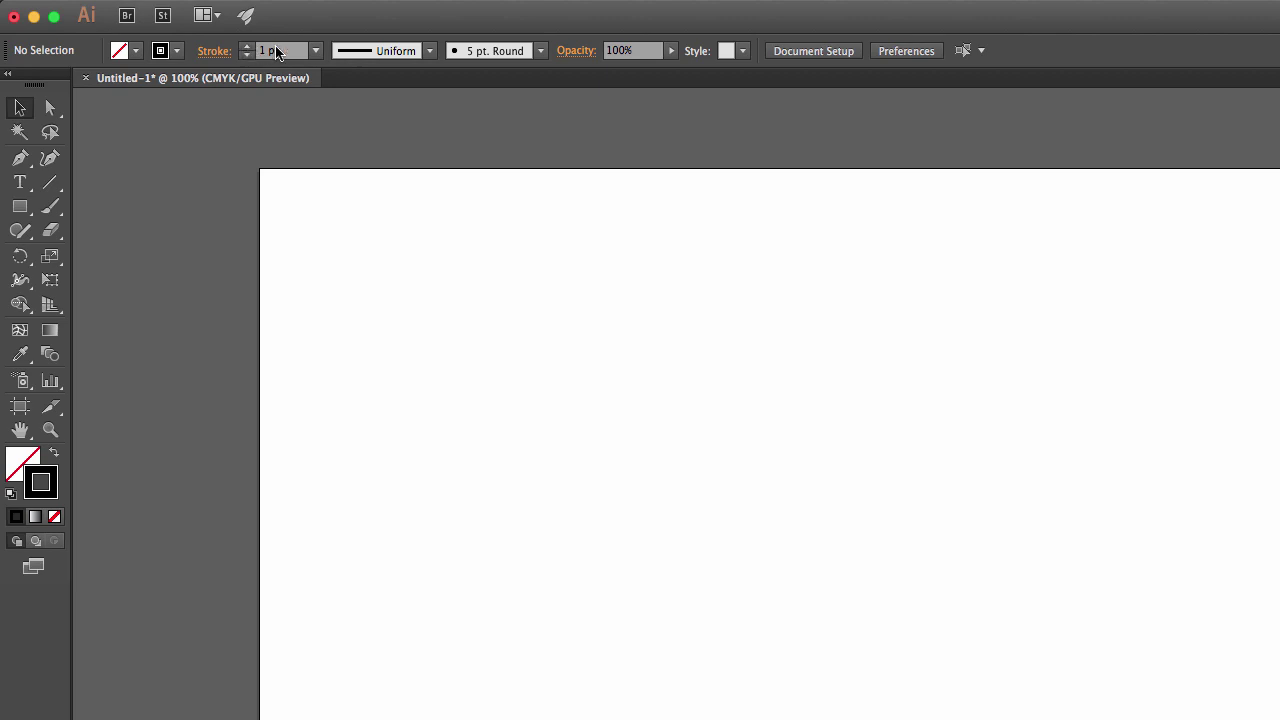
pyautogui.click(316, 51)
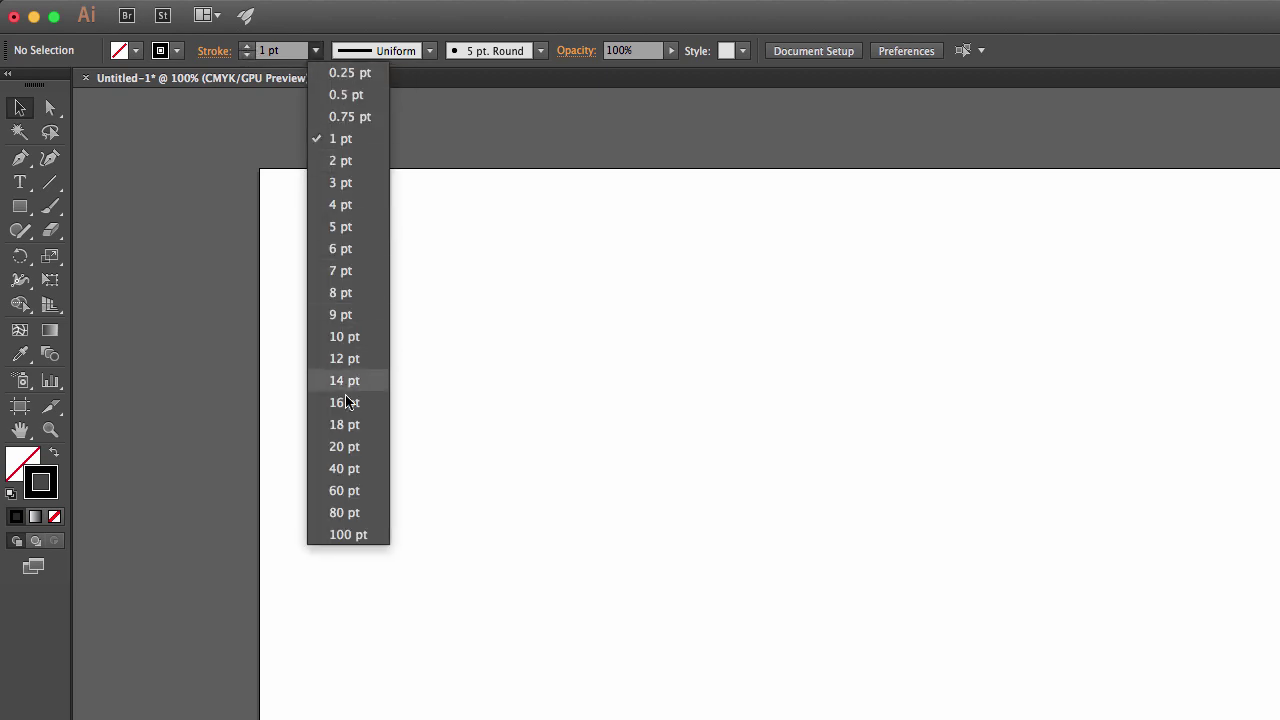
pyautogui.click(350, 492)
pyautogui.press('p')
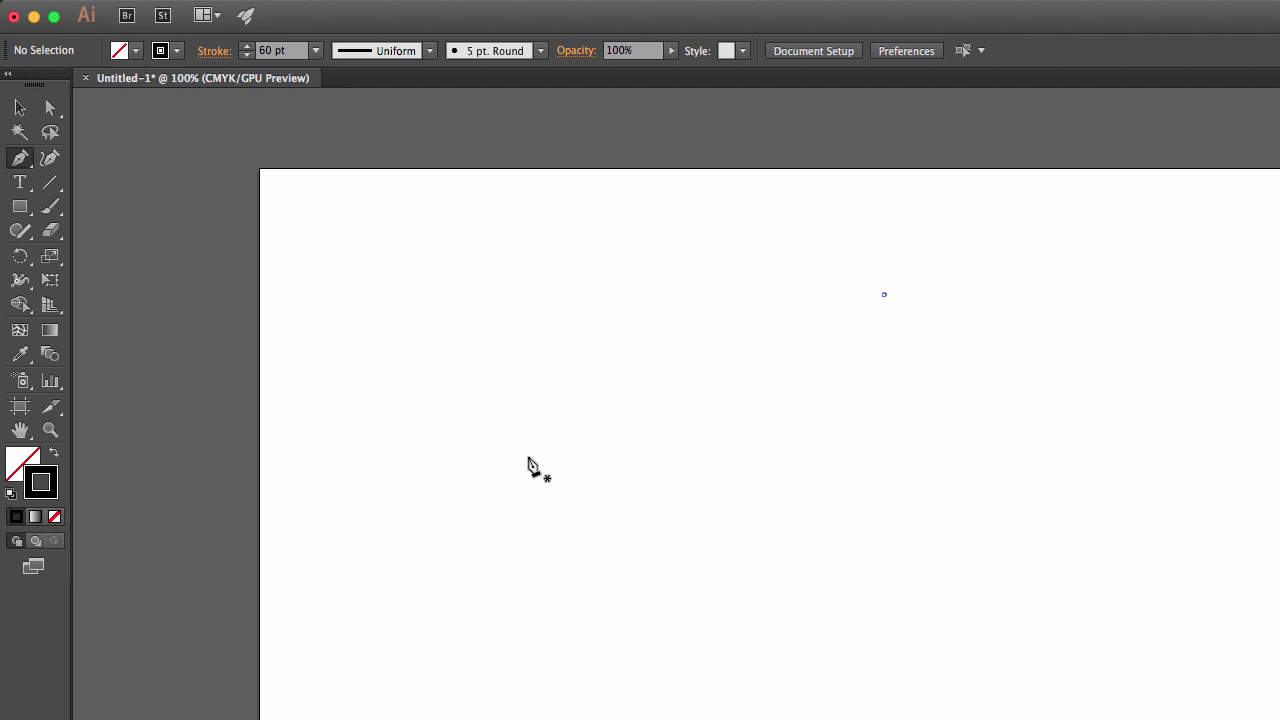
# Step: Draw a C curve with two dragged Pen anchors and finish it as an open, deselected path
pyautogui.moveTo(529, 465); pyautogui.dragTo(529, 719)
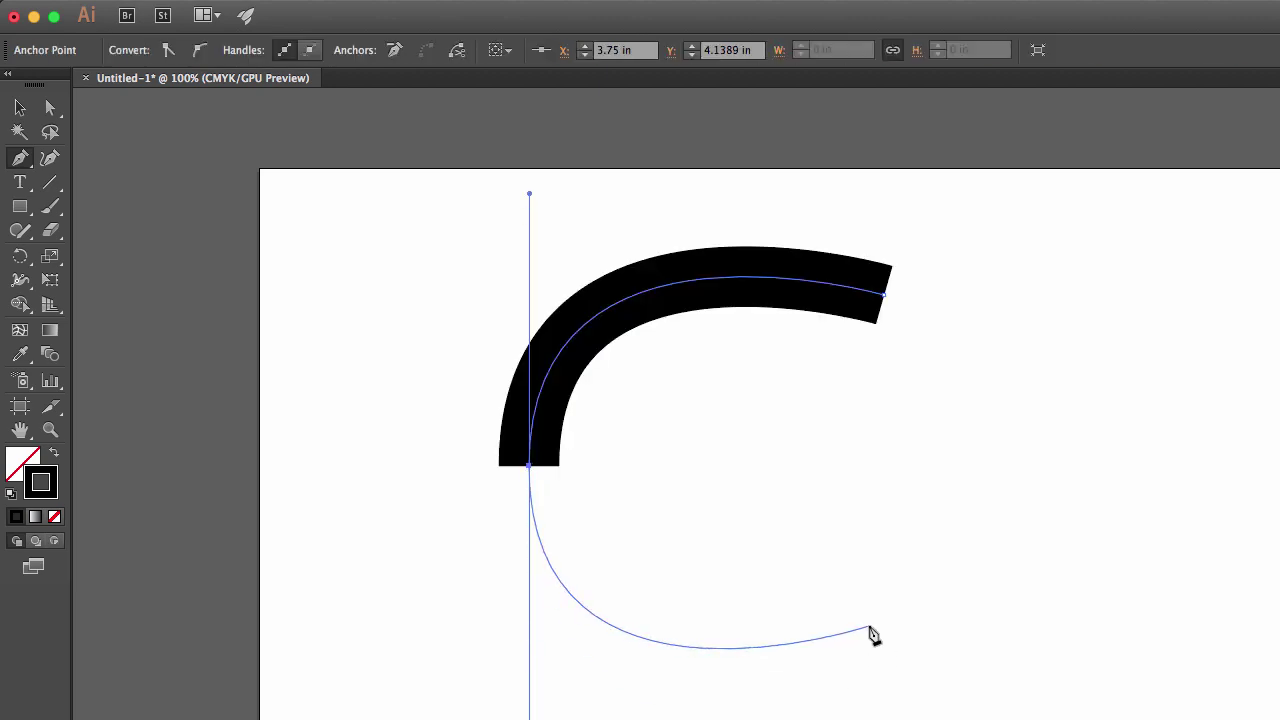
pyautogui.moveTo(868, 622)
pyautogui.mouseDown()
pyautogui.moveTo(915, 533)
pyautogui.moveTo(944, 531)
pyautogui.mouseUp()
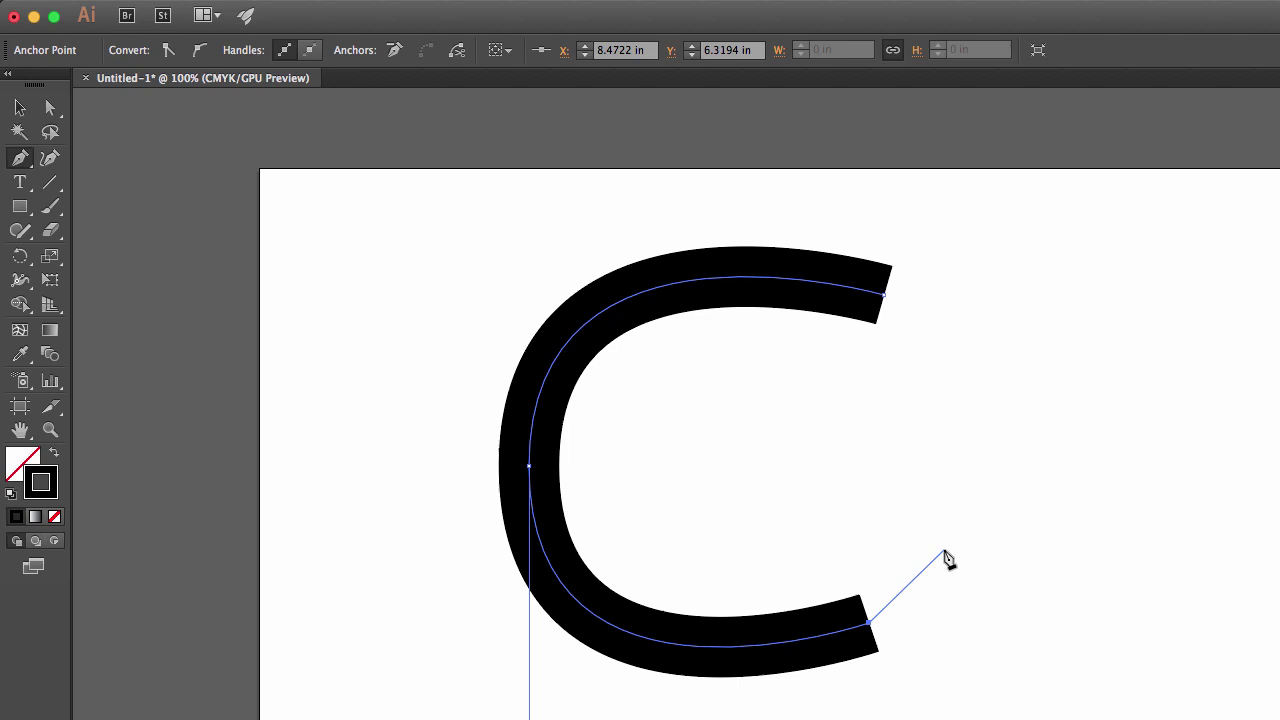
pyautogui.press('super')
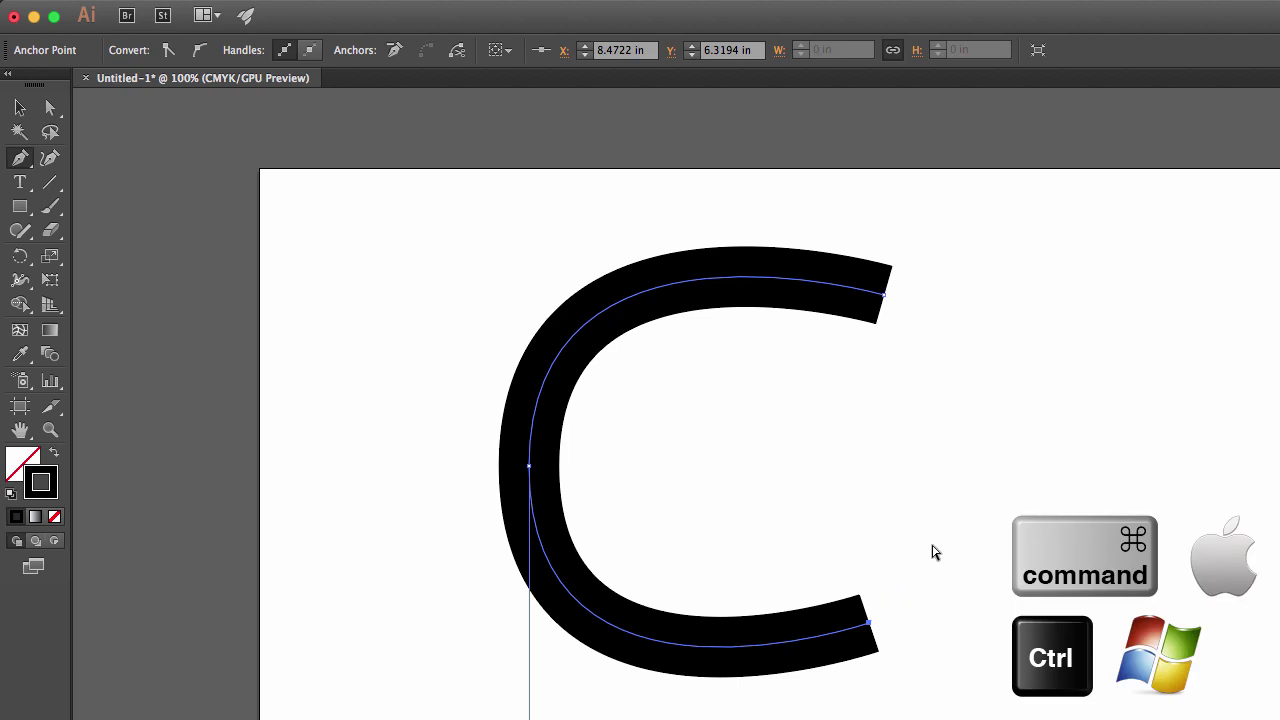
pyautogui.keyDown('super'); pyautogui.click(970, 485); pyautogui.keyUp('super')
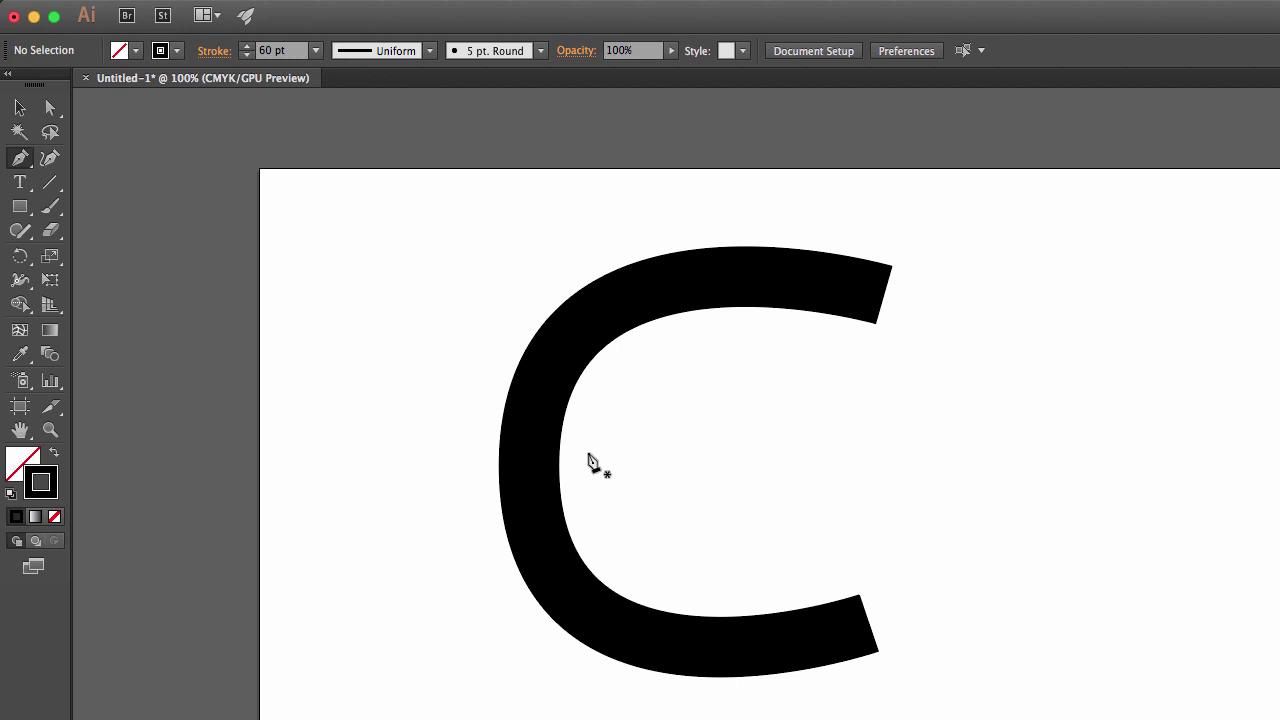
# Step: Select the C path and convert its stroke with Object > Path > Outline Stroke
pyautogui.keyDown('super'); pyautogui.click(511, 455); pyautogui.keyUp('super')
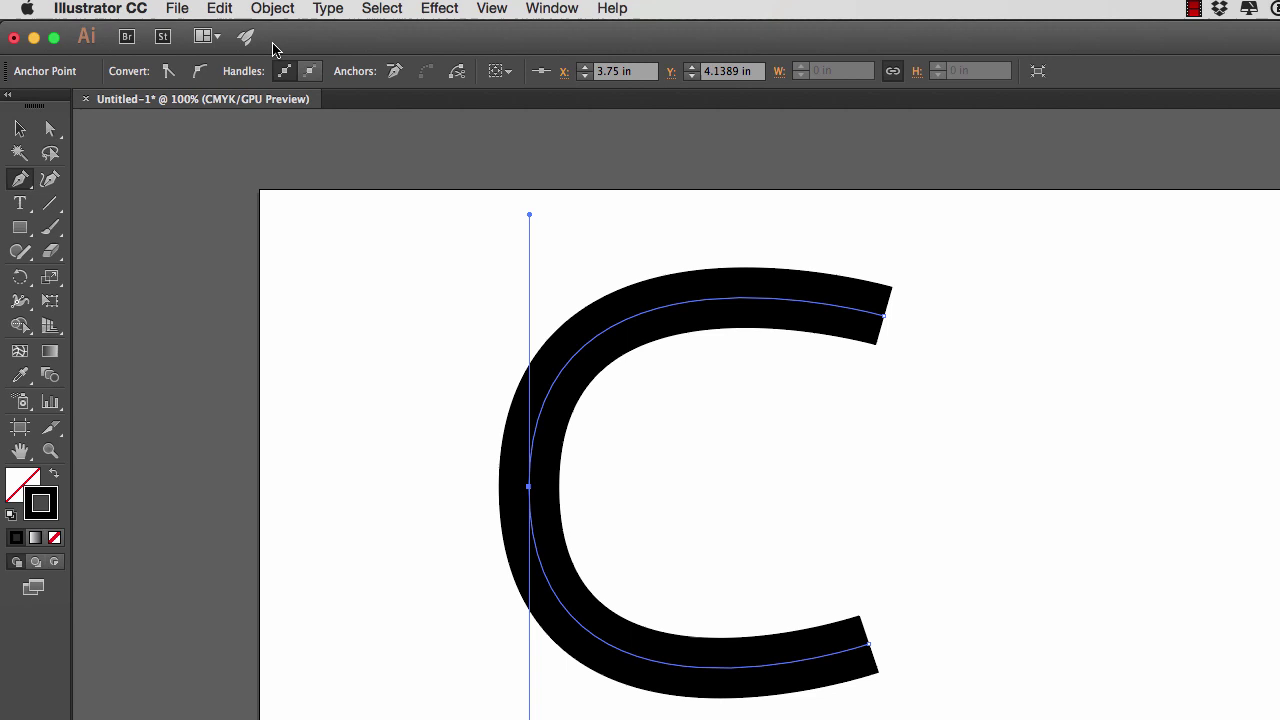
pyautogui.click(276, 11)
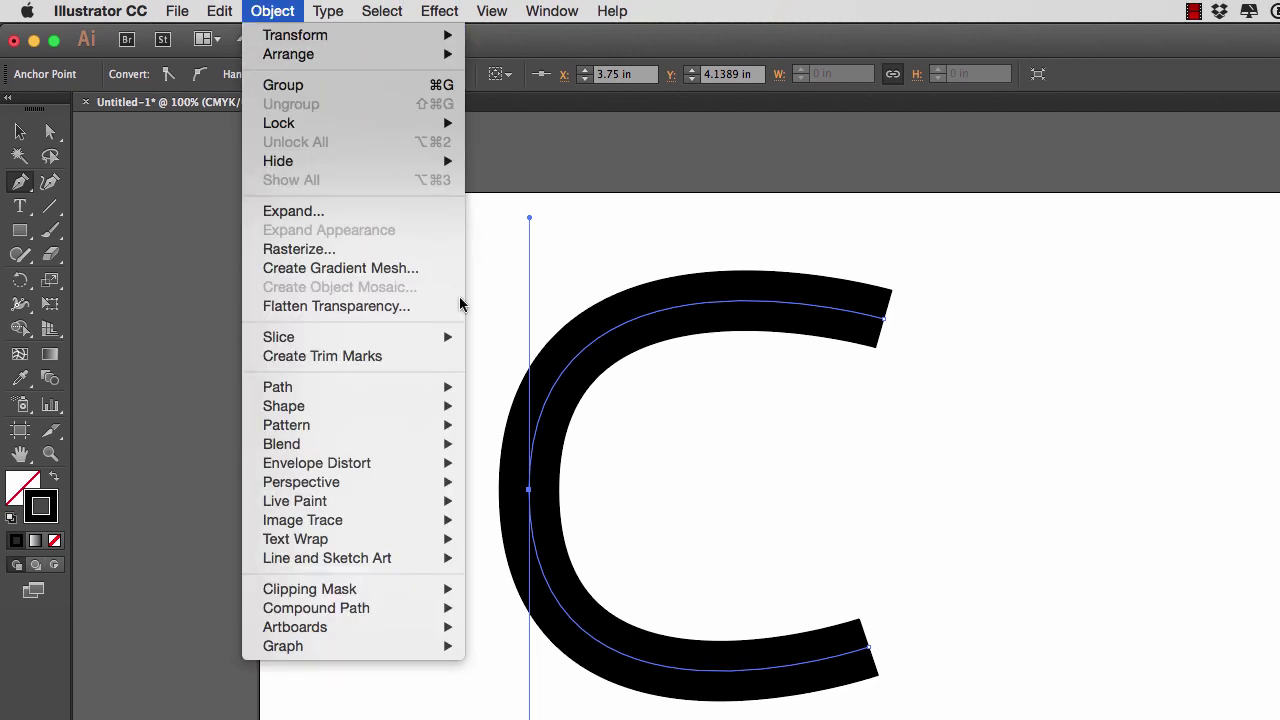
pyautogui.moveTo(446, 389)
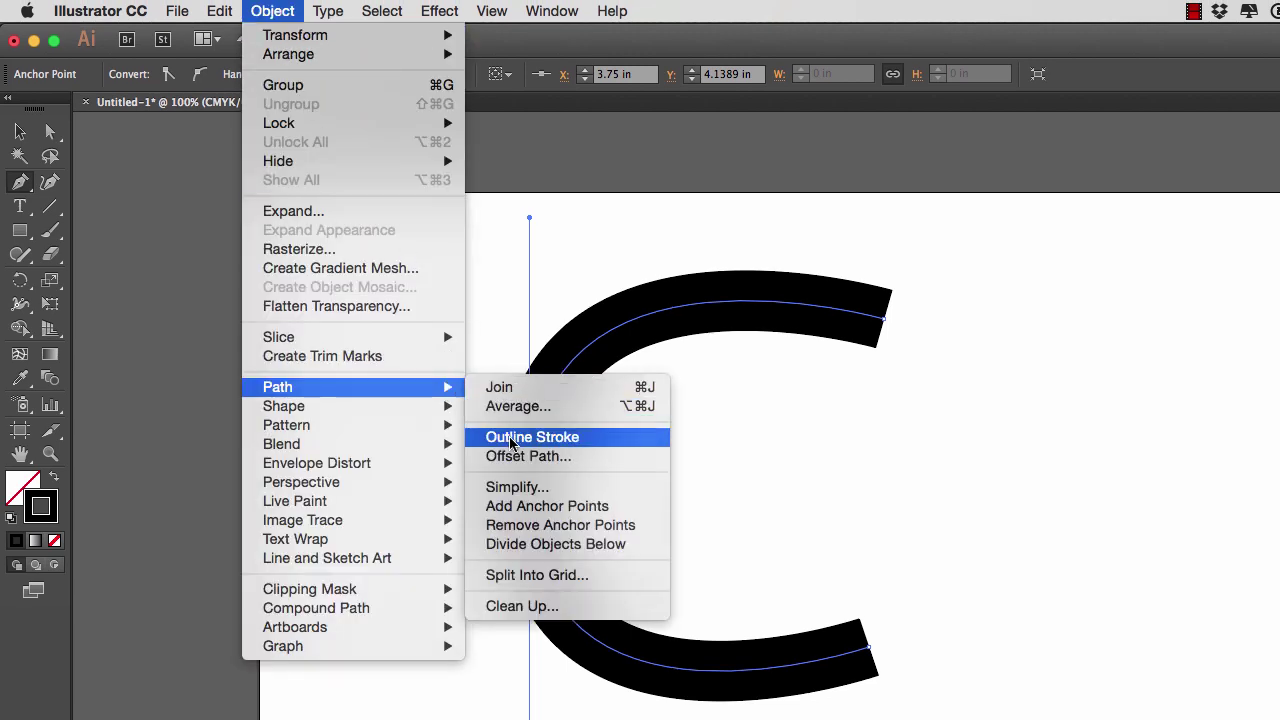
pyautogui.click(608, 441)
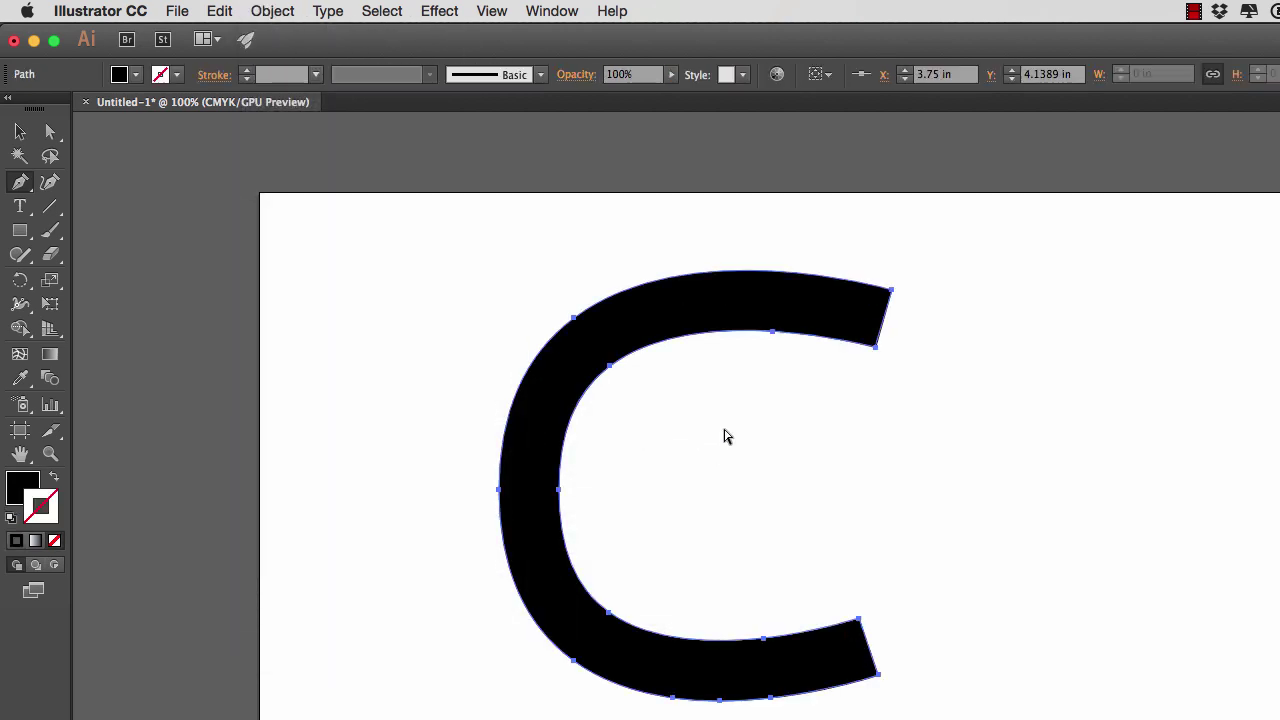
pyautogui.press('super')
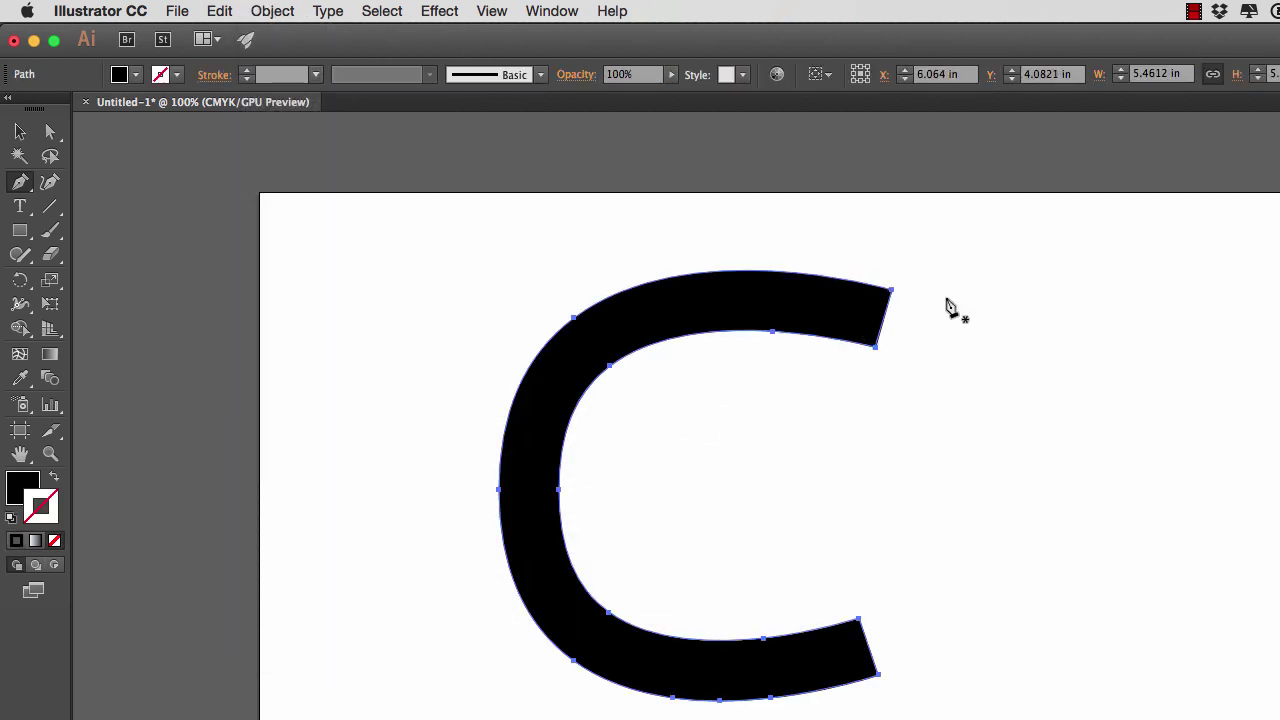
# Step: Zoom in on the C's upper end, try rounding its corners, then restore them to sharp
pyautogui.press('super+space')
pyautogui.moveTo(922, 306); pyautogui.dragTo(1060, 295)
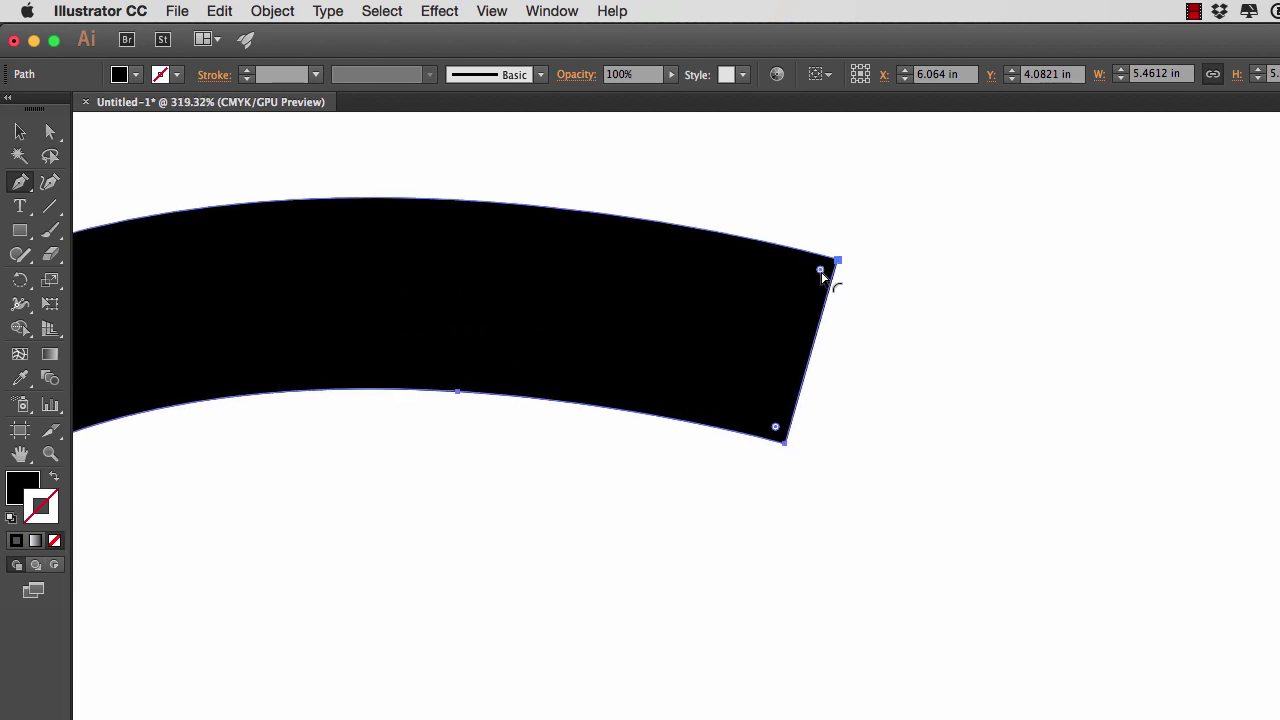
pyautogui.moveTo(821, 270); pyautogui.dragTo(974, 320)
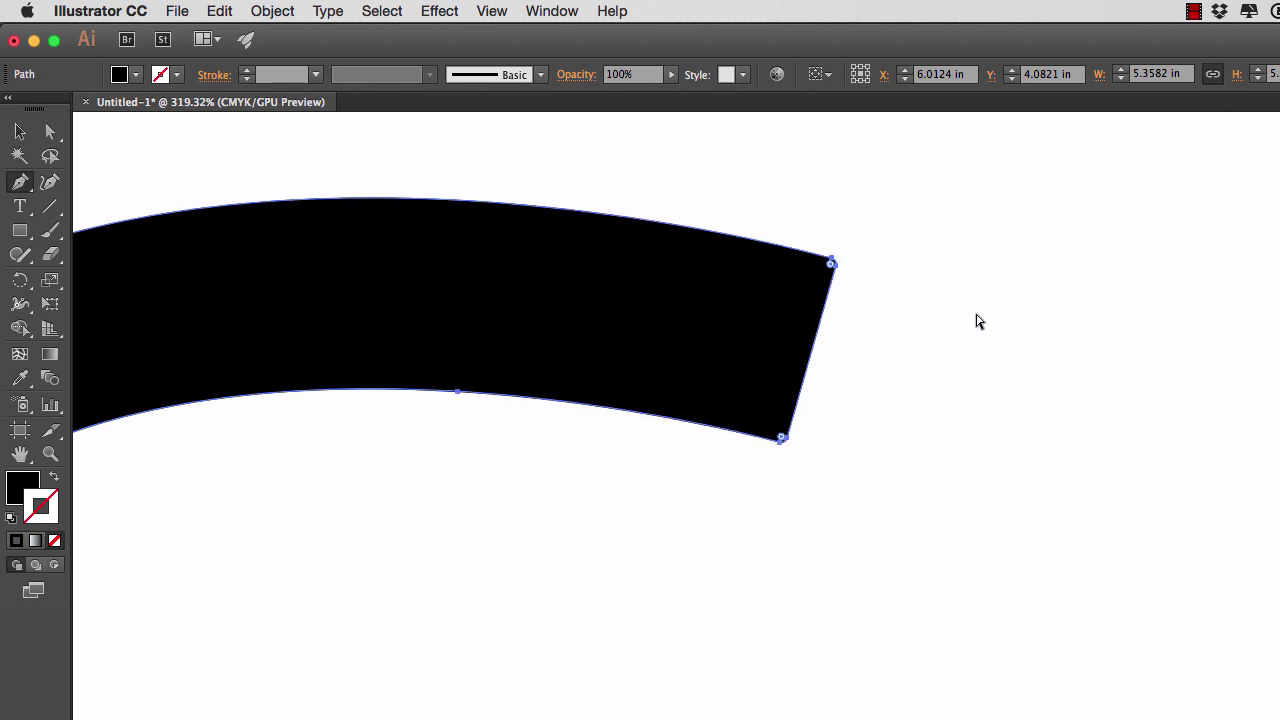
pyautogui.click(782, 441)
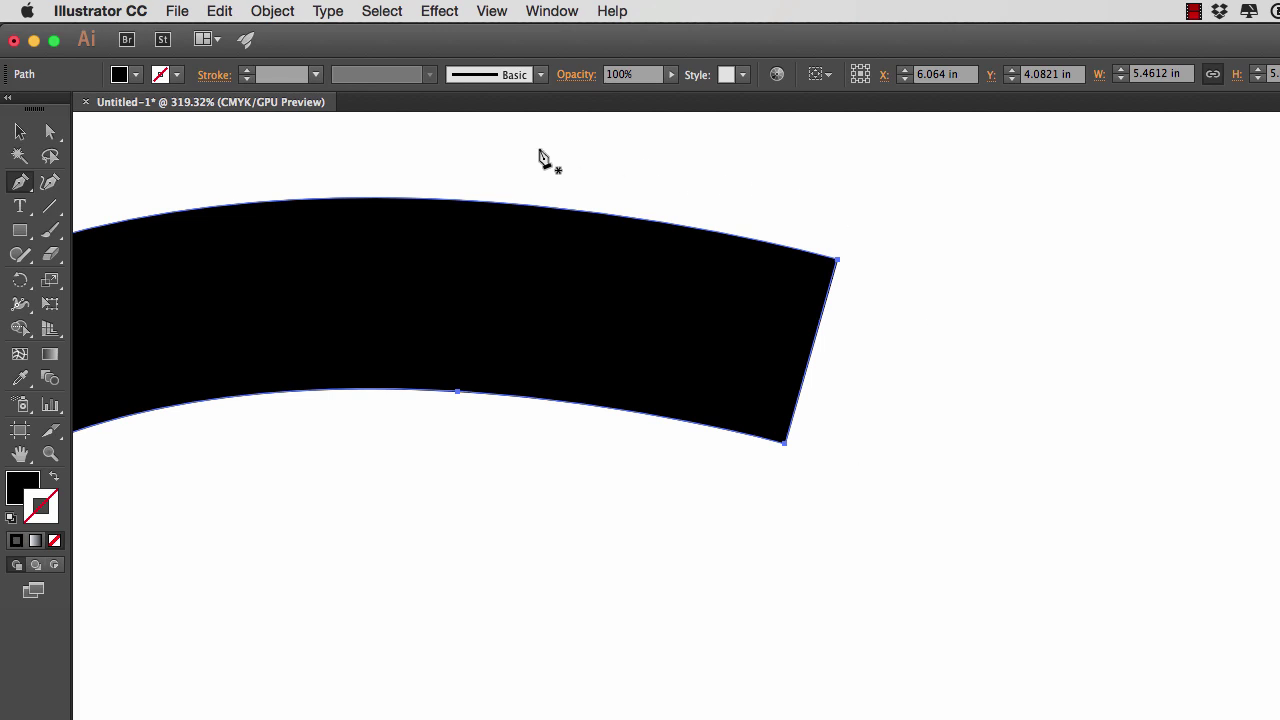
# Step: Switch to View > Outline and zoom out to see the whole C
pyautogui.click(494, 12)
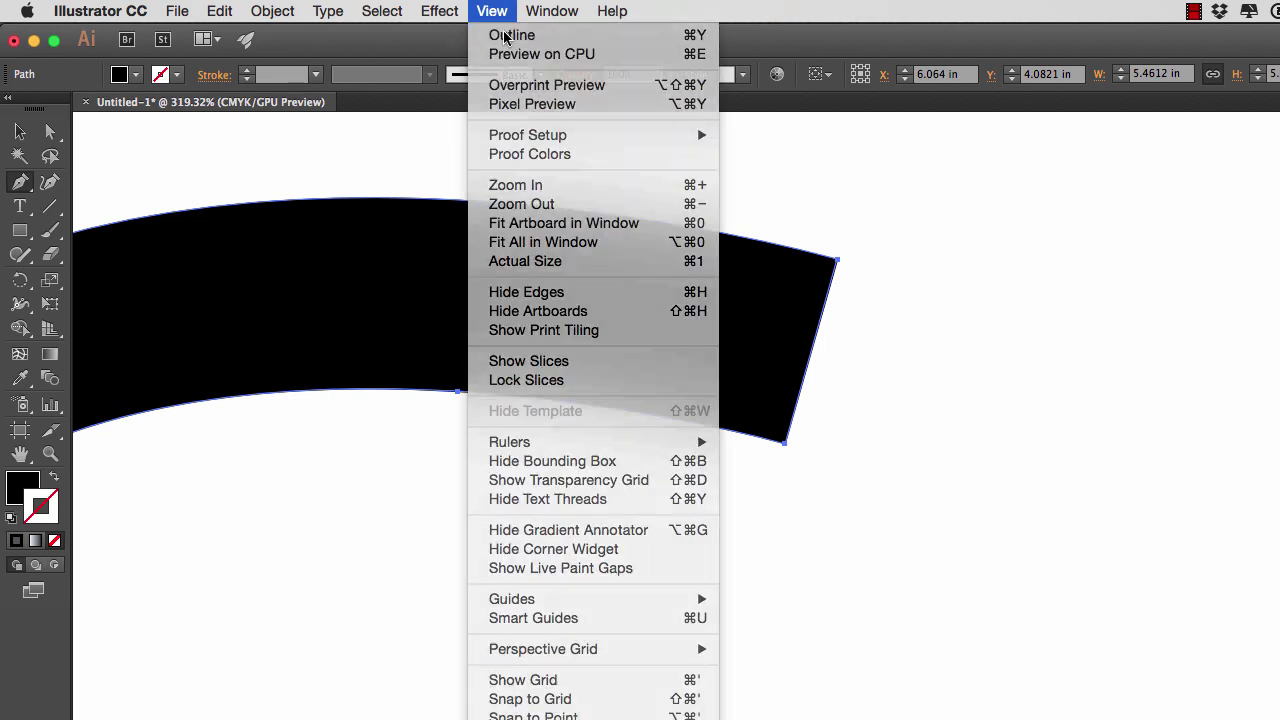
pyautogui.click(508, 36)
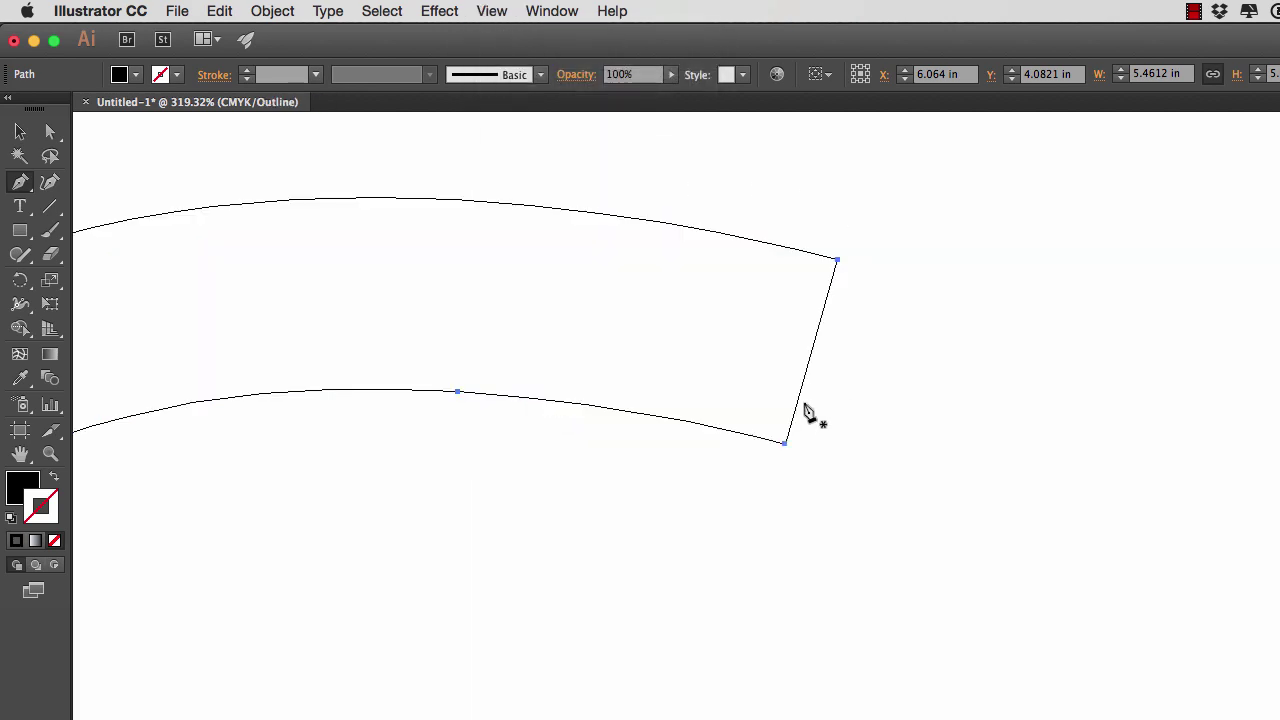
pyautogui.press('super+0')
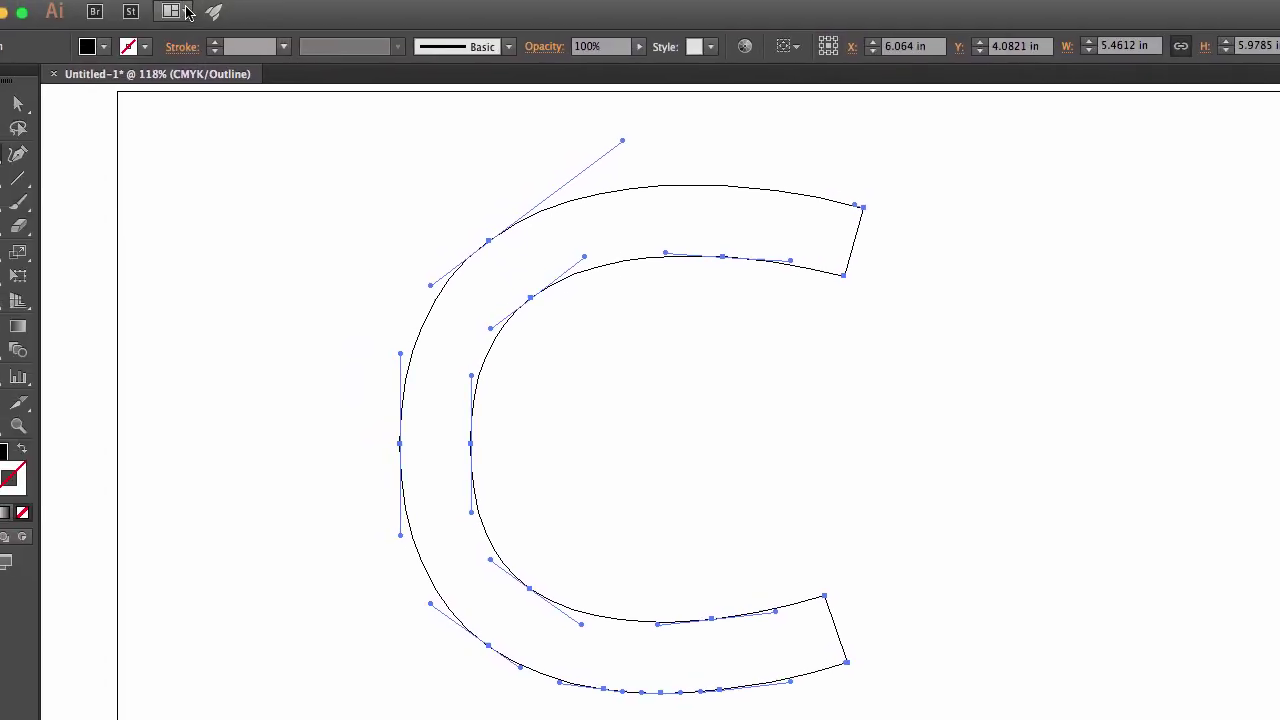
# Step: Copy the C, Paste in Place over the original, and float the Layers panel
pyautogui.click(219, 10)
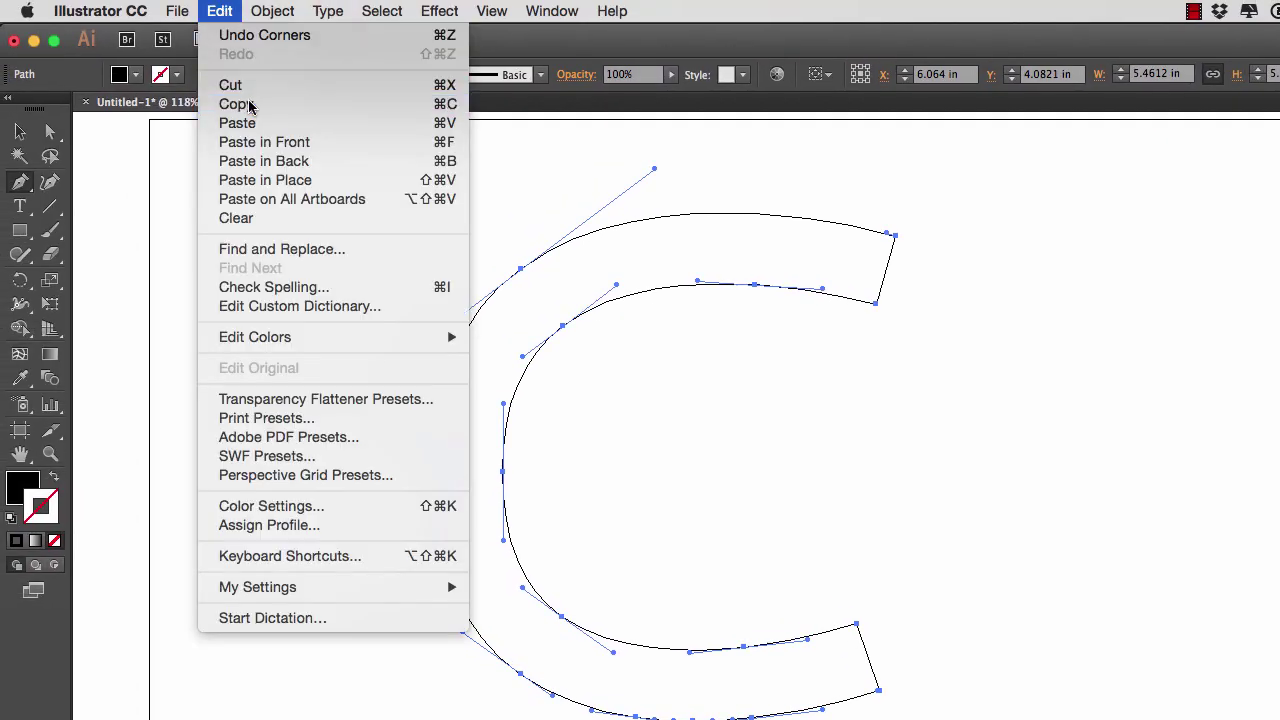
pyautogui.click(250, 106)
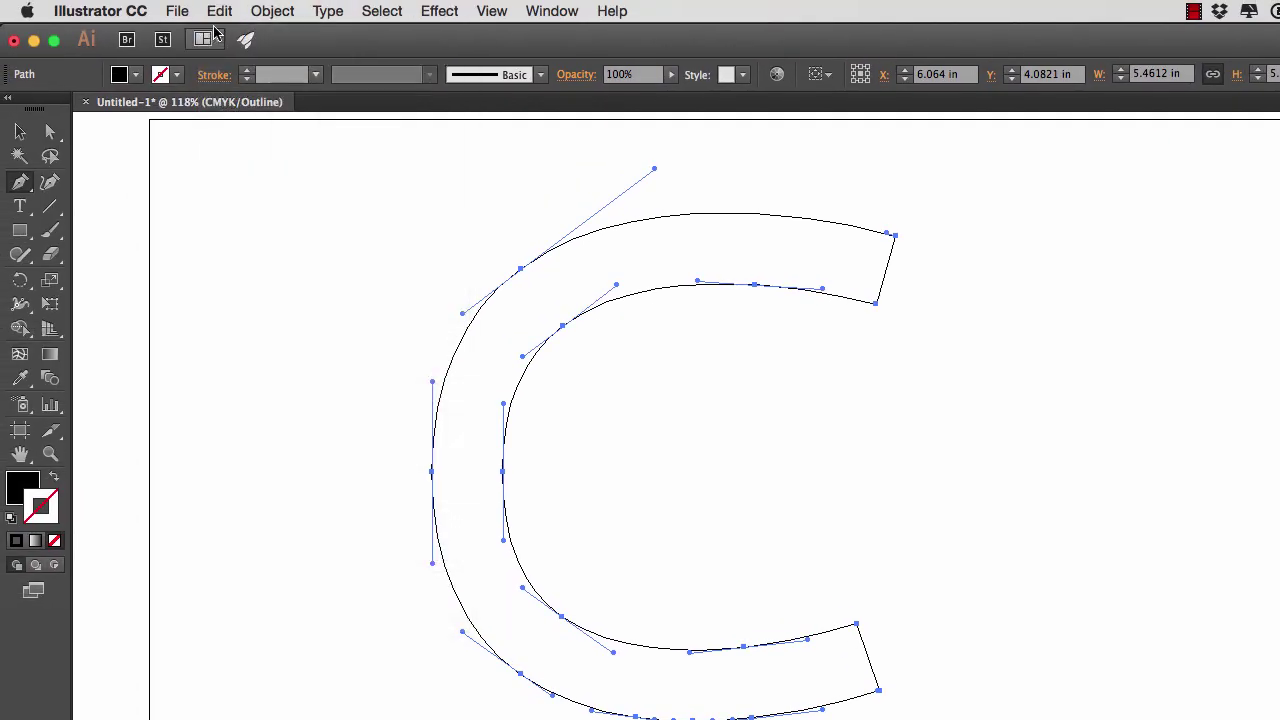
pyautogui.click(220, 10)
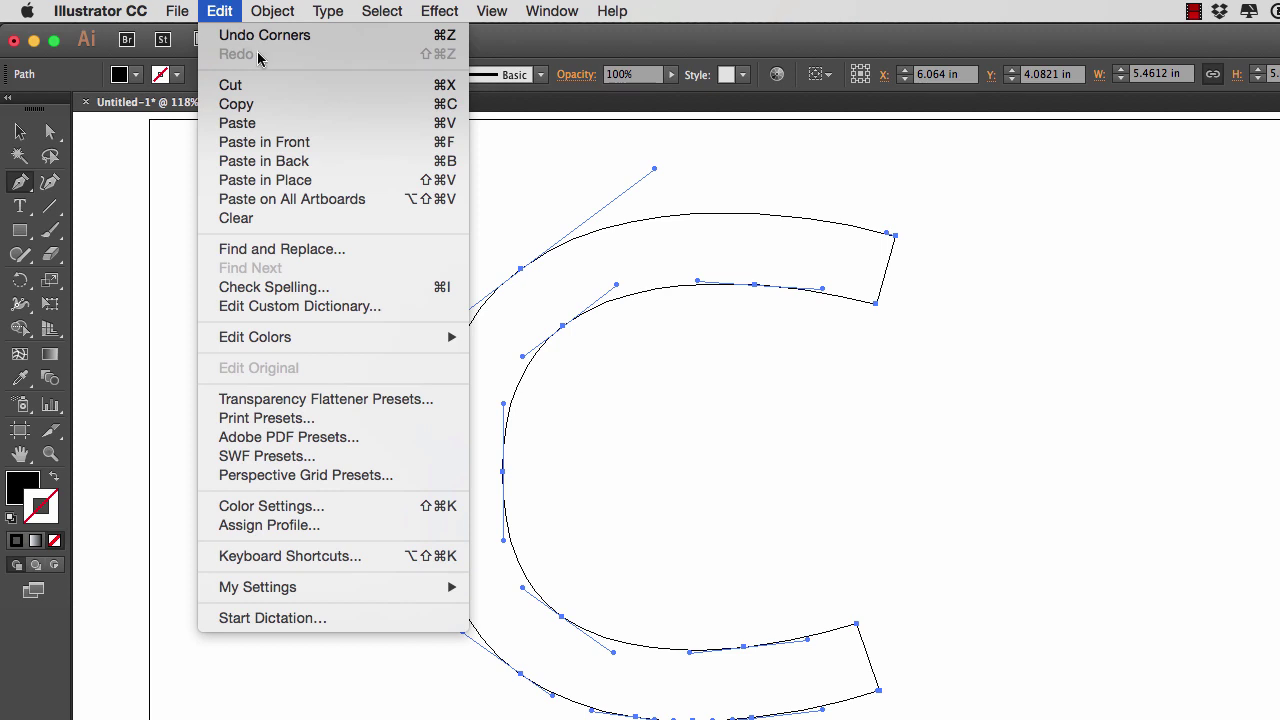
pyautogui.click(290, 180)
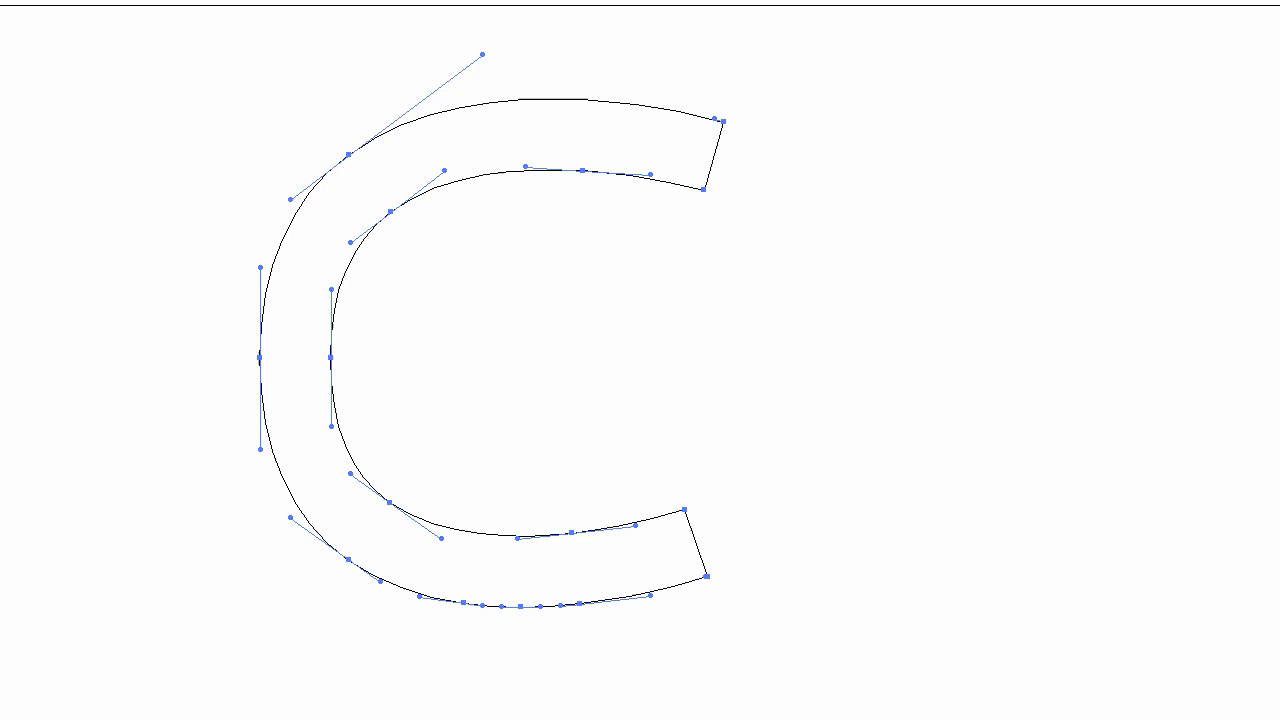
pyautogui.moveTo(1137, 485); pyautogui.dragTo(538, 0)
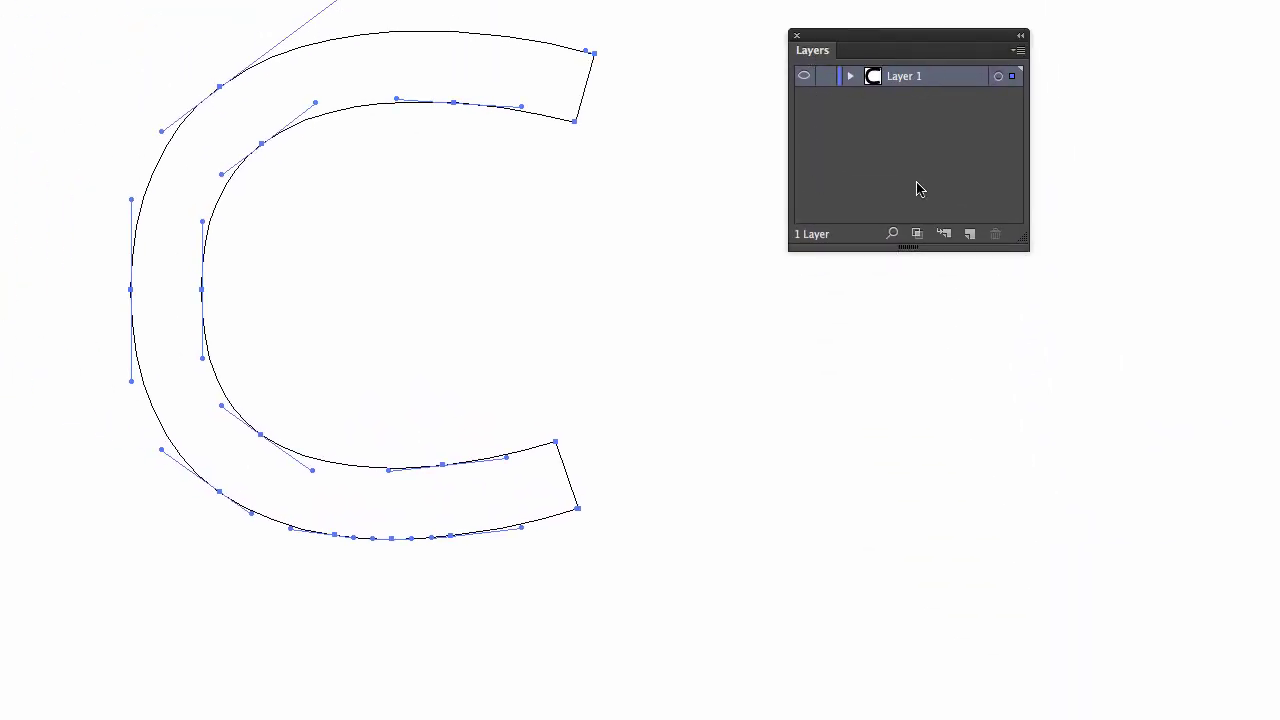
# Step: Set the Layers panel's row size to a custom 100 pixels in Panel Options
pyautogui.click(1019, 51)
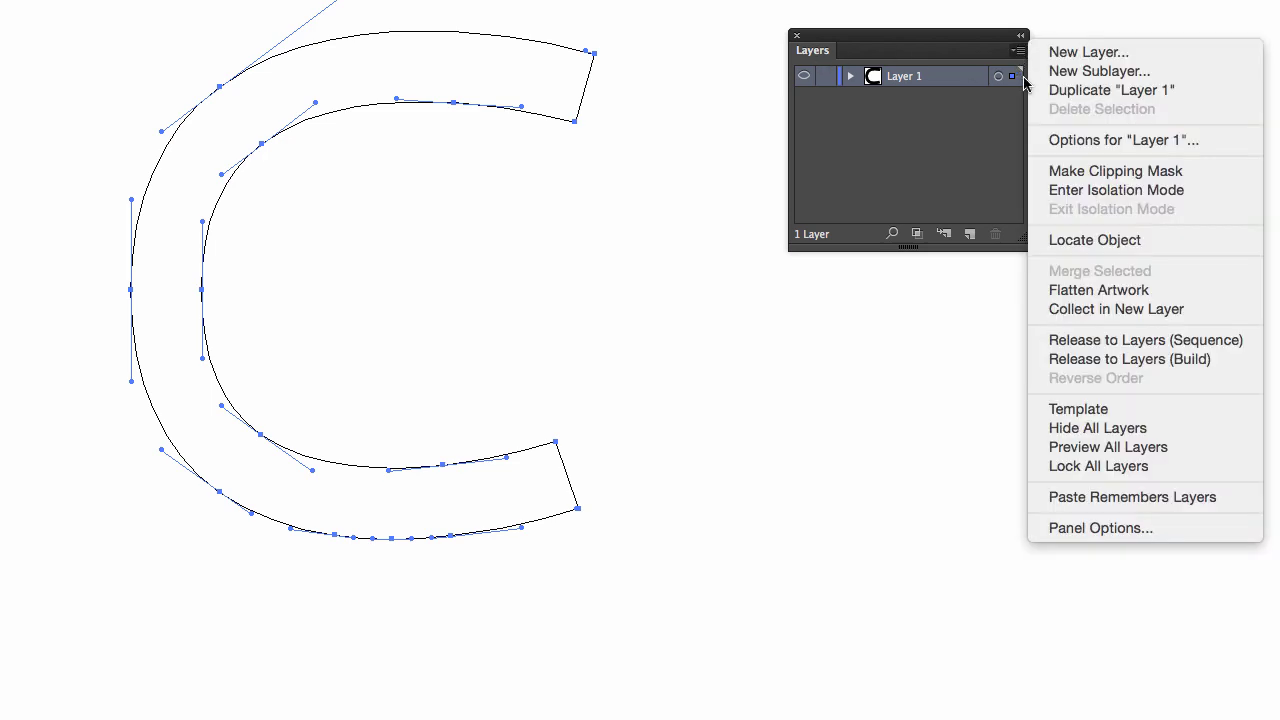
pyautogui.click(1067, 528)
pyautogui.click(819, 459)
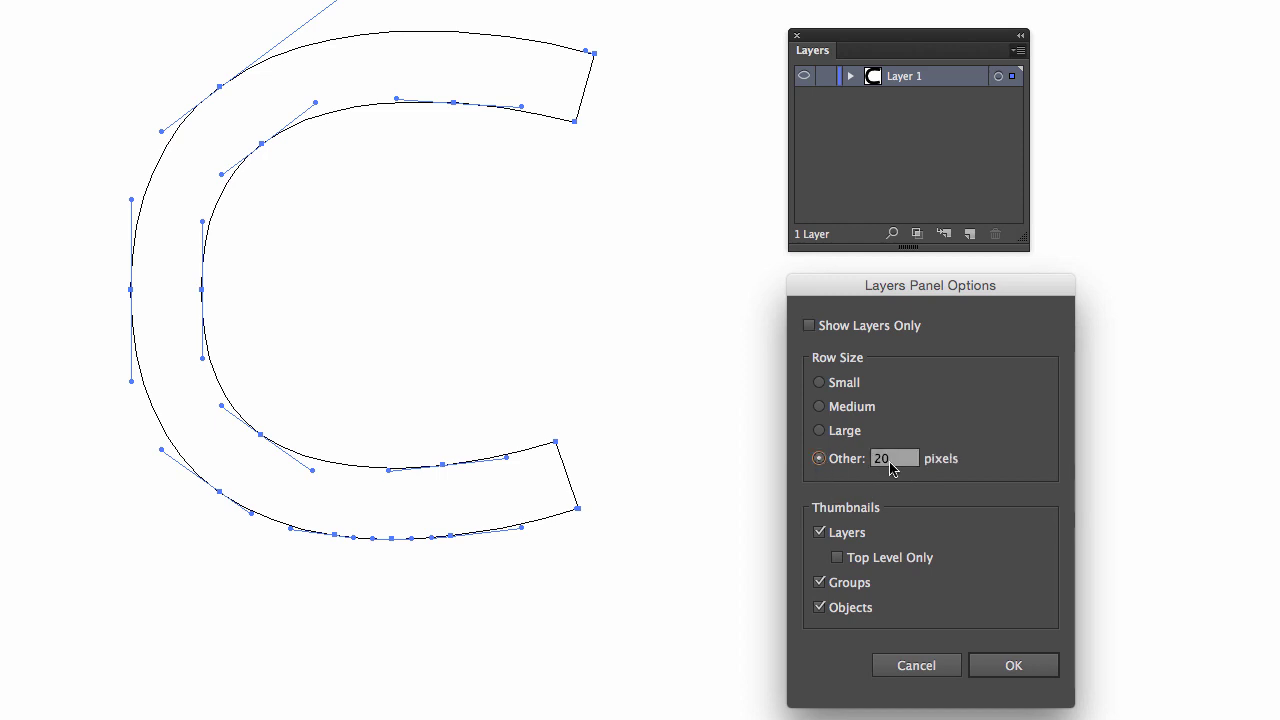
pyautogui.write('100')
pyautogui.click(1009, 672)
# Step: Expand Layer 1 and enlarge the Layers panel to show both <Path> rows
pyautogui.moveTo(1029, 430); pyautogui.dragTo(1087, 480)
pyautogui.click(850, 116)
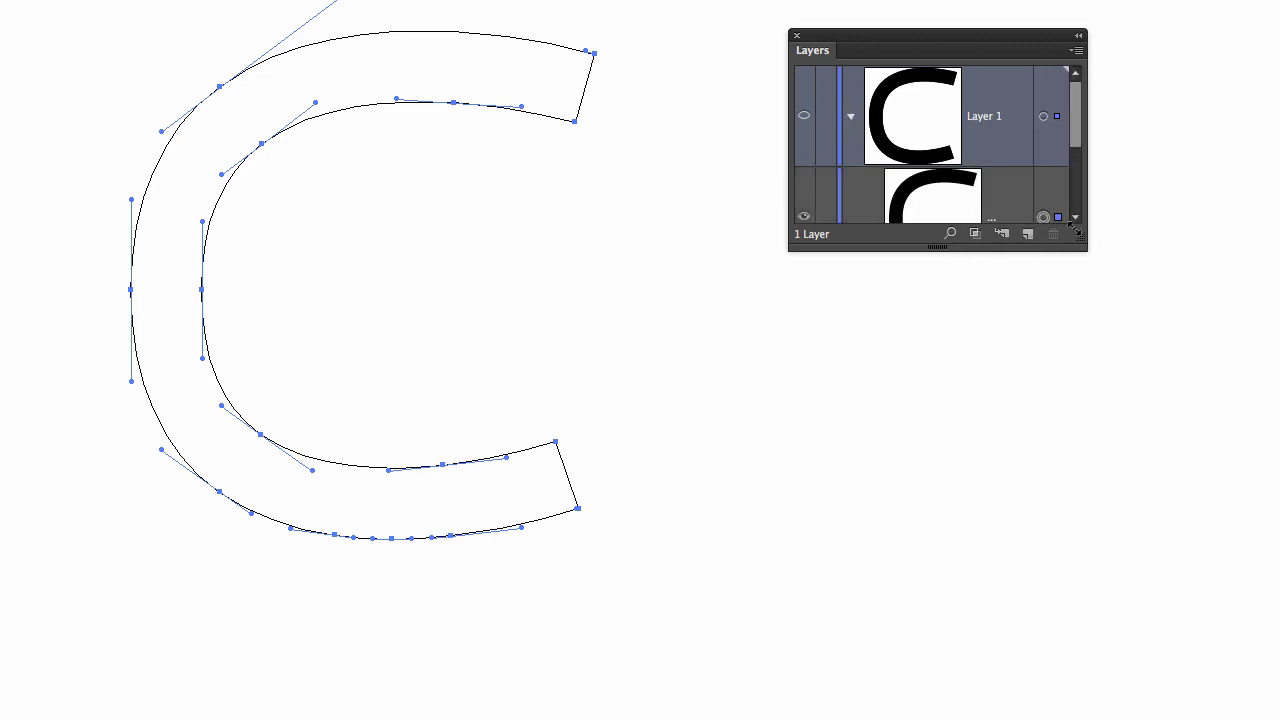
pyautogui.moveTo(1078, 240); pyautogui.dragTo(1156, 521)
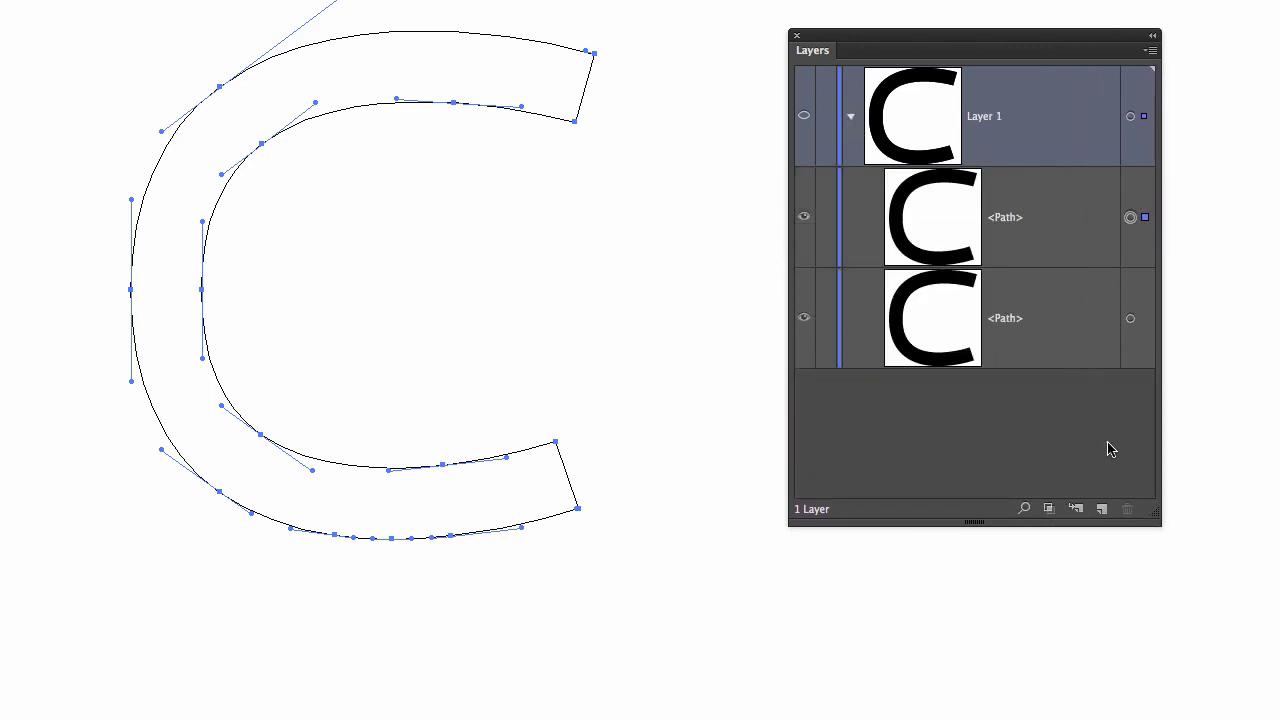
# Step: Return the view to Preview on CPU and target the top <Path> in Layers
pyautogui.click(804, 218)
pyautogui.click(804, 218)
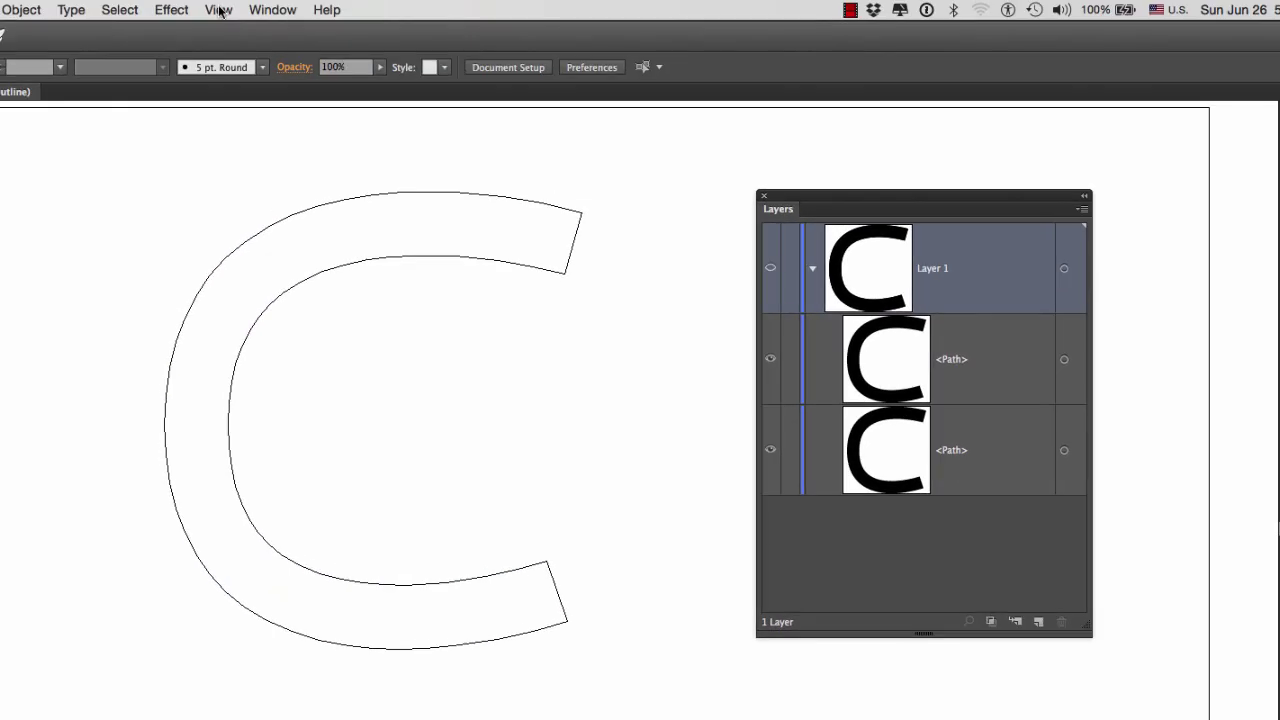
pyautogui.click(217, 10)
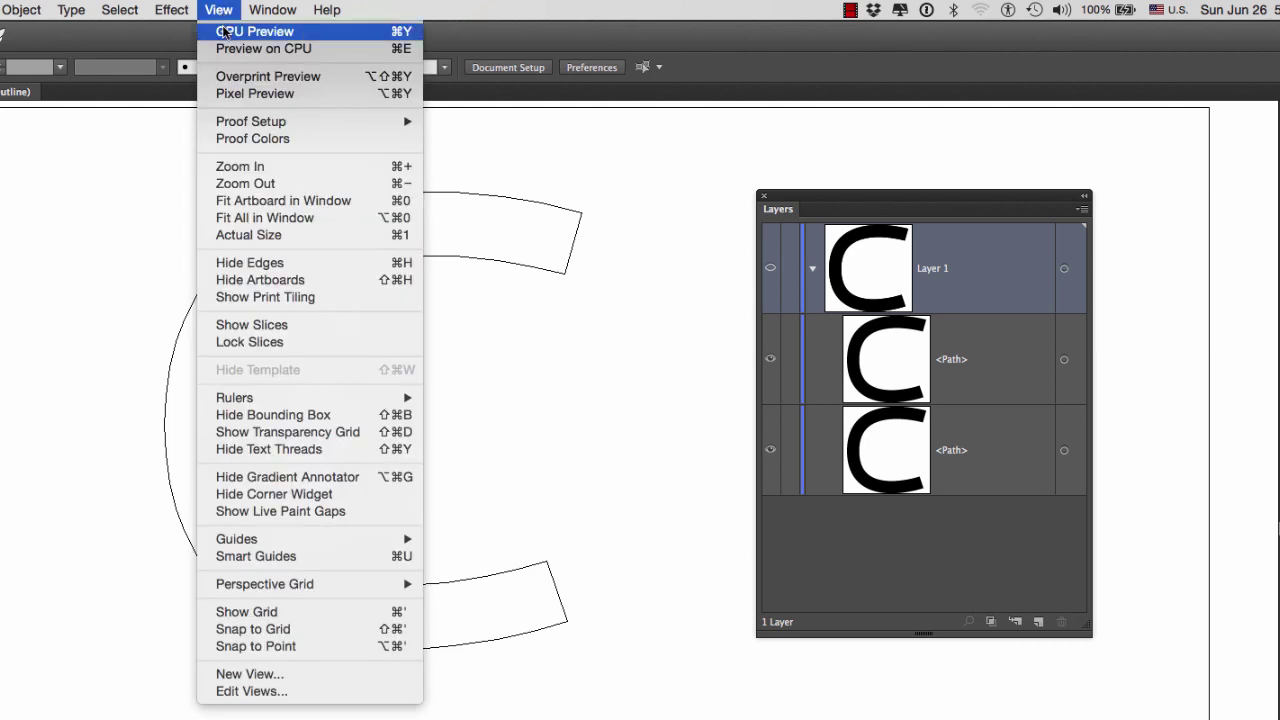
pyautogui.click(258, 48)
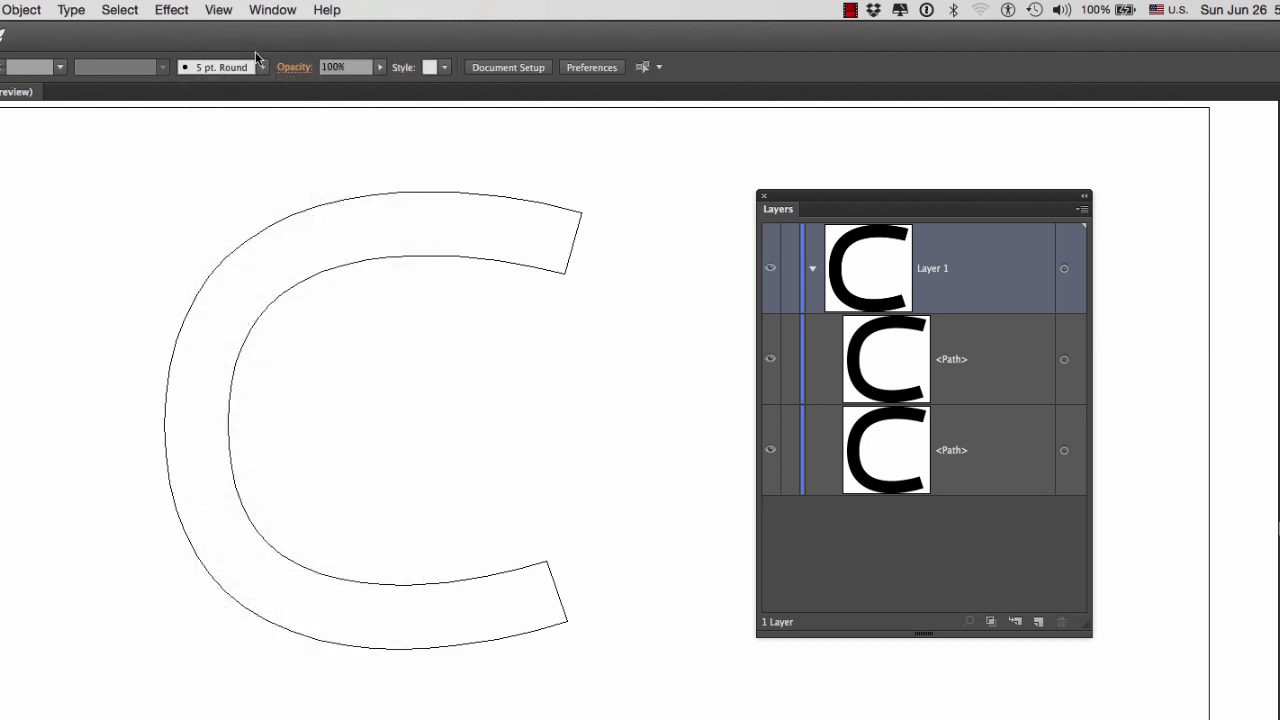
pyautogui.click(1064, 359)
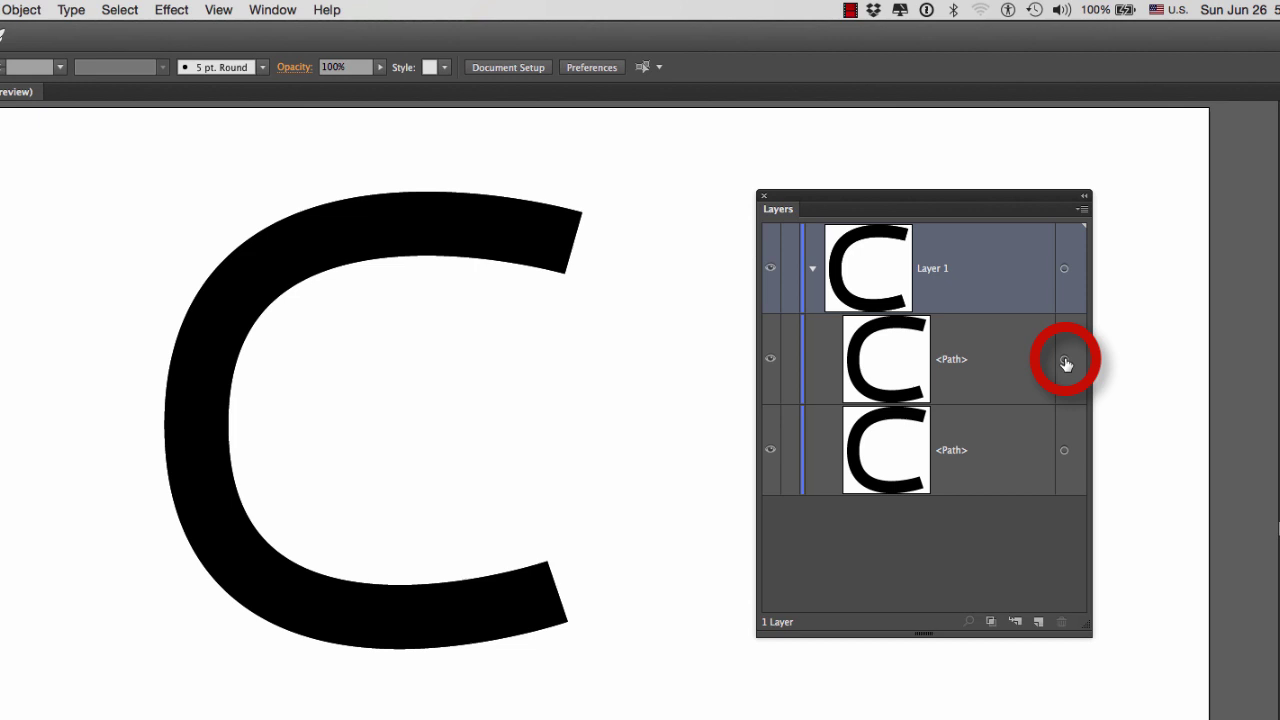
# Step: Reflect the selected top C across the vertical 90° axis
pyautogui.press('a')
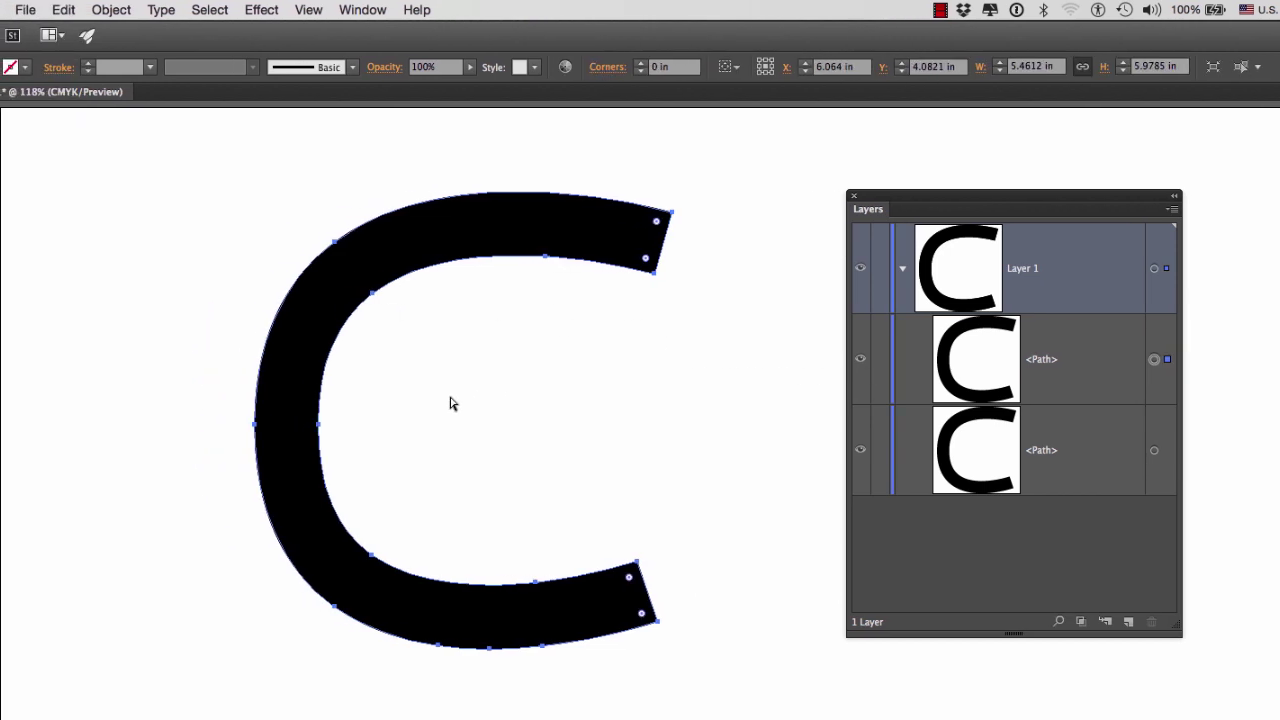
pyautogui.press('v')
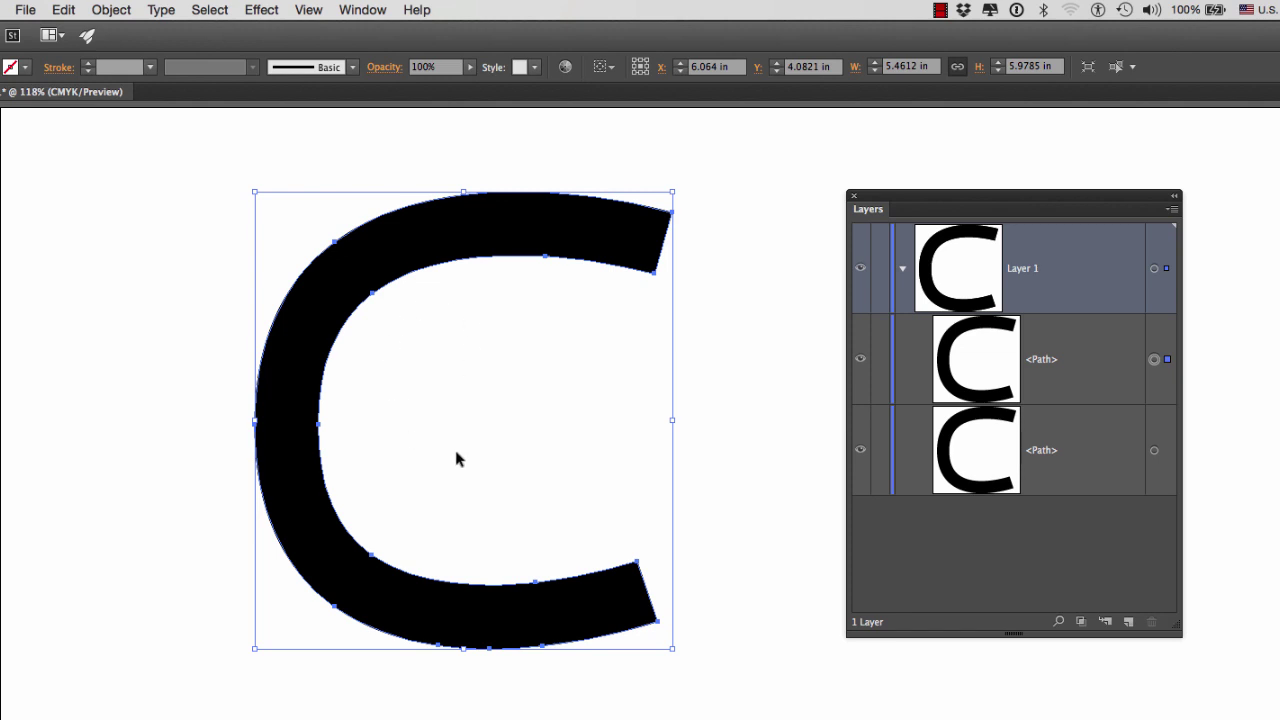
pyautogui.rightClick(449, 372)
pyautogui.moveTo(558, 603)
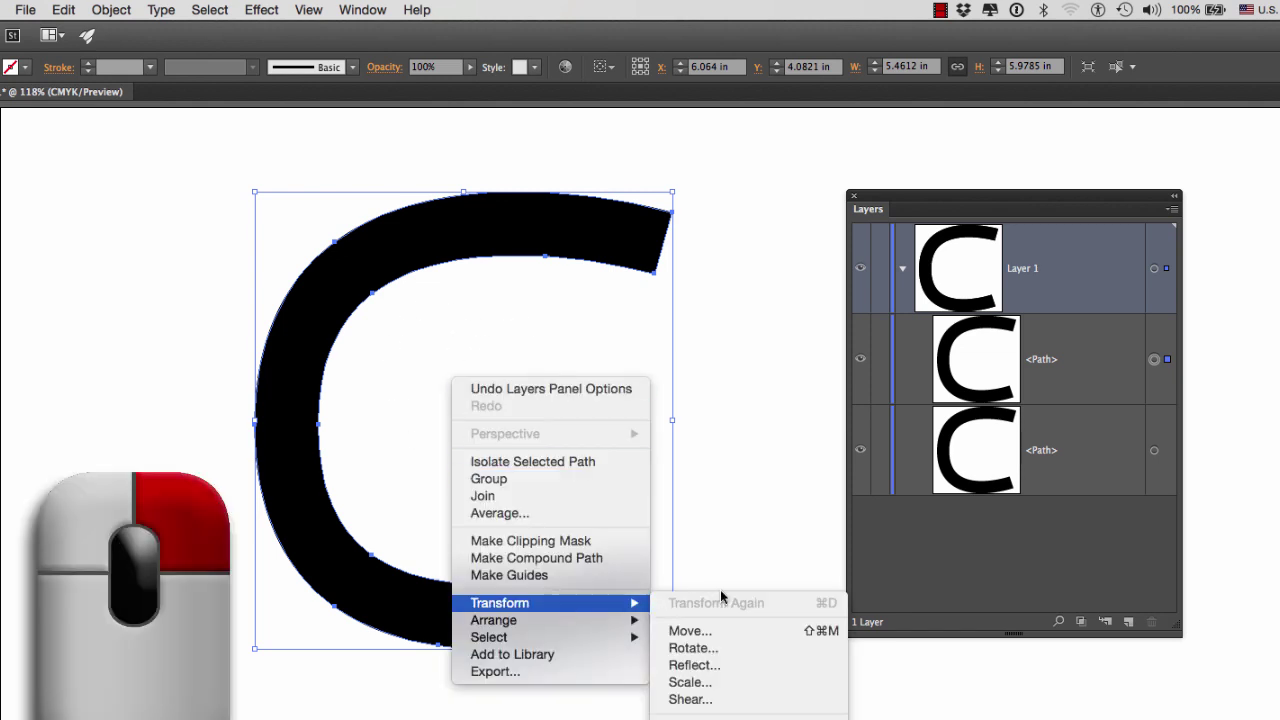
pyautogui.click(719, 665)
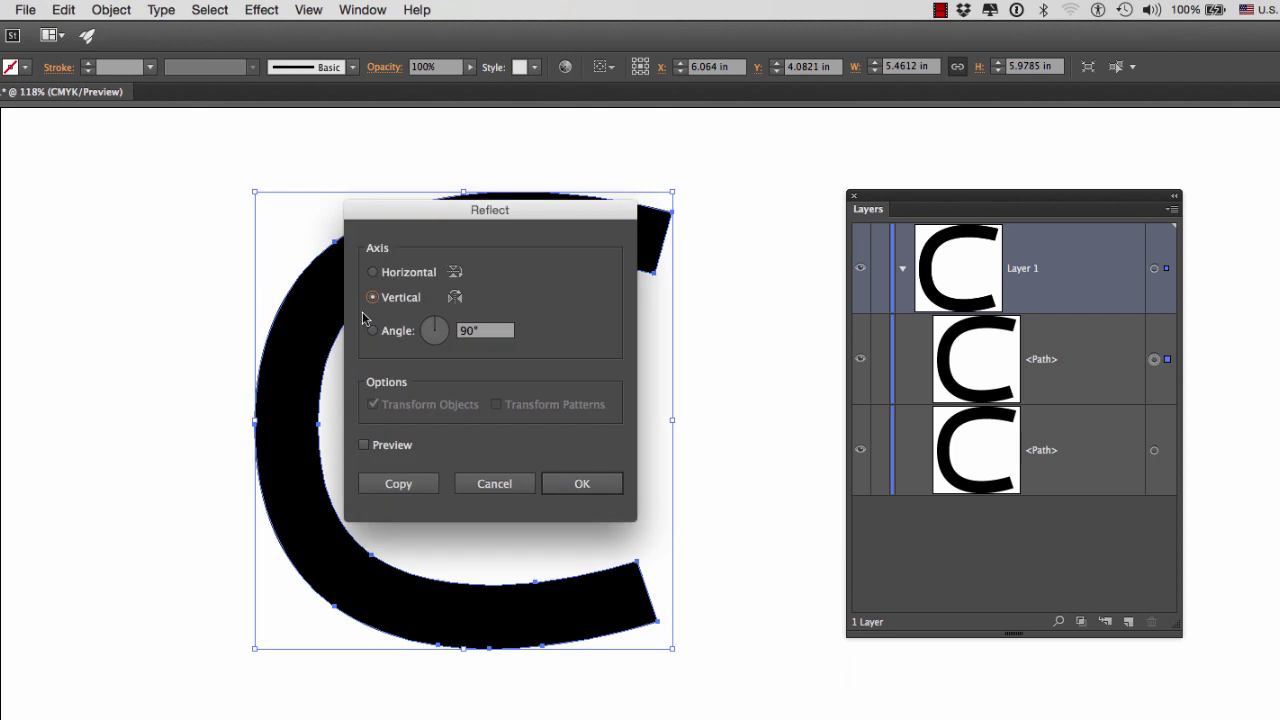
pyautogui.click(582, 484)
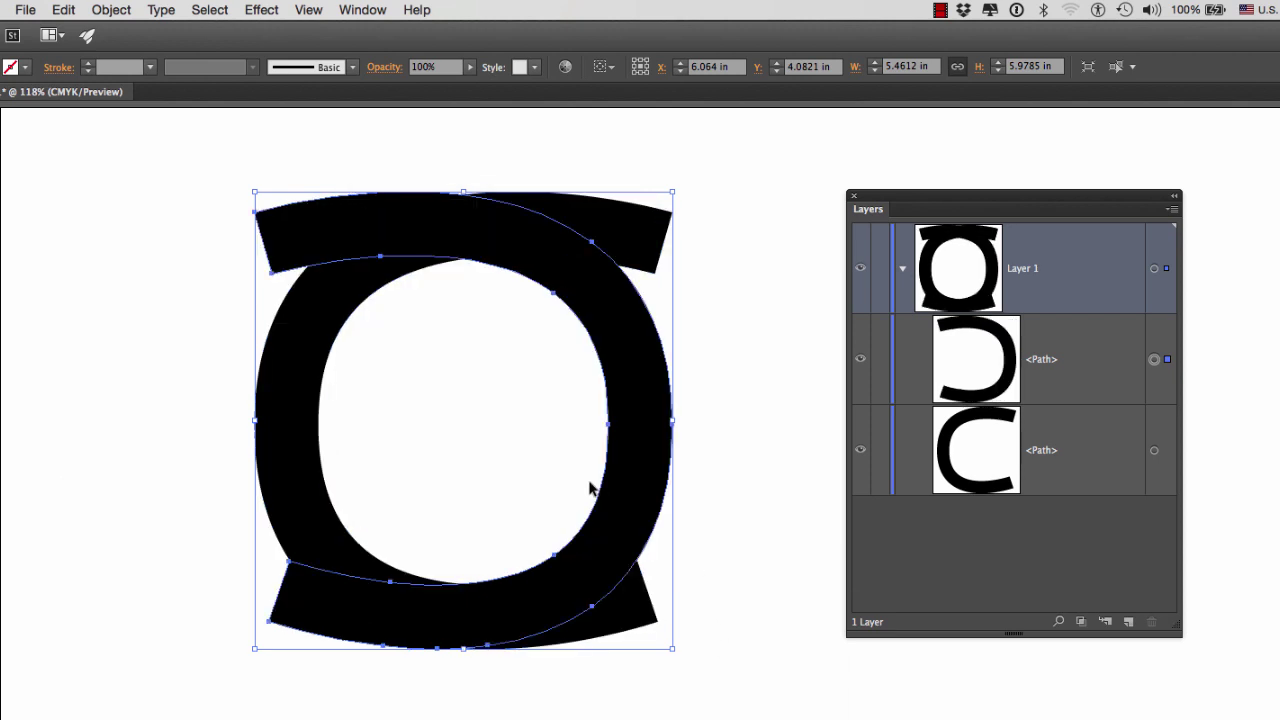
# Step: Drag the mirrored C right beside the original, deselect, and move the Layers panel aside
pyautogui.moveTo(631, 433); pyautogui.dragTo(798, 454)
pyautogui.moveTo(491, 226); pyautogui.dragTo(733, 243)
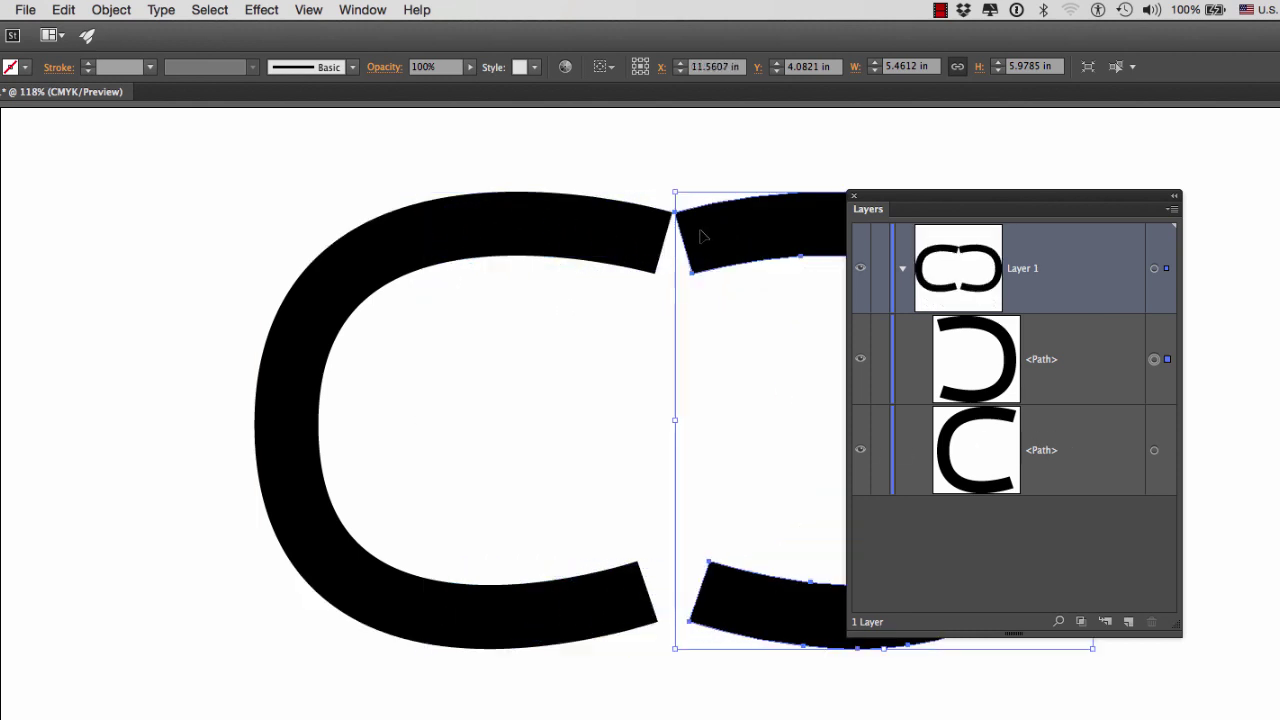
pyautogui.click(670, 181)
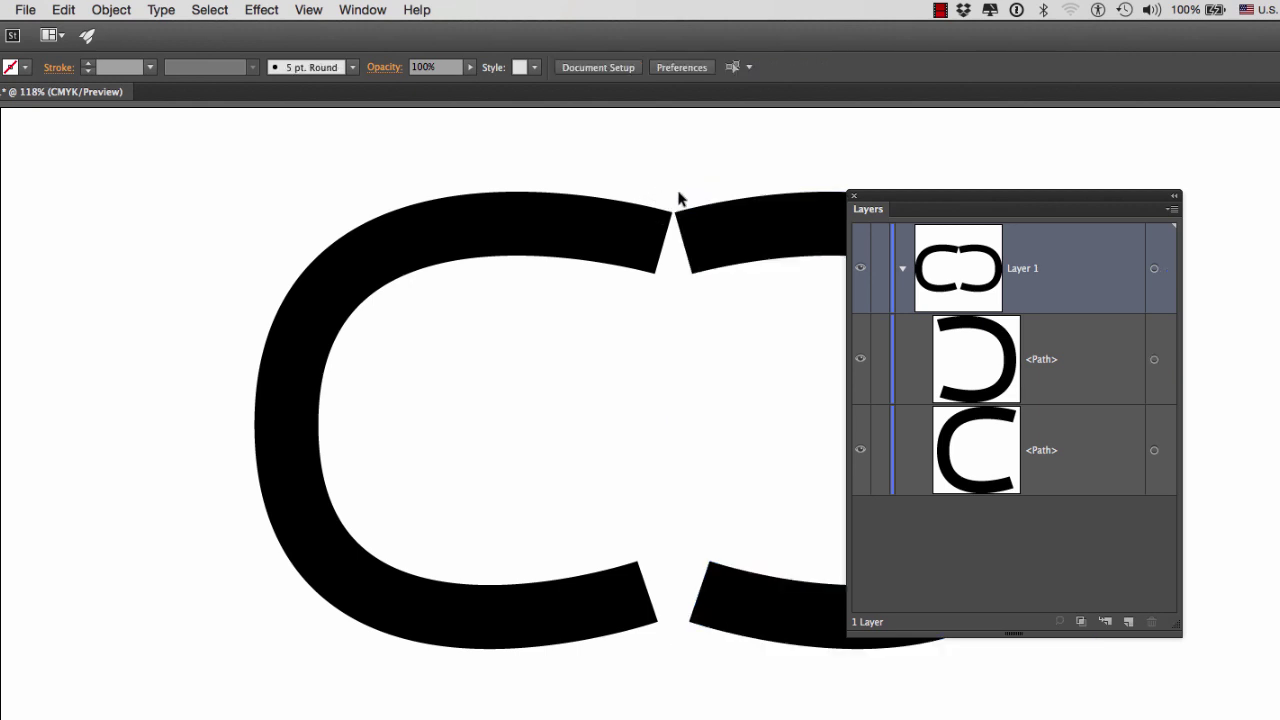
pyautogui.moveTo(909, 203); pyautogui.dragTo(1081, 122)
# Step: Zoom in on the top gap between the Cs and switch to View > Outline
pyautogui.moveTo(614, 191); pyautogui.dragTo(782, 308)
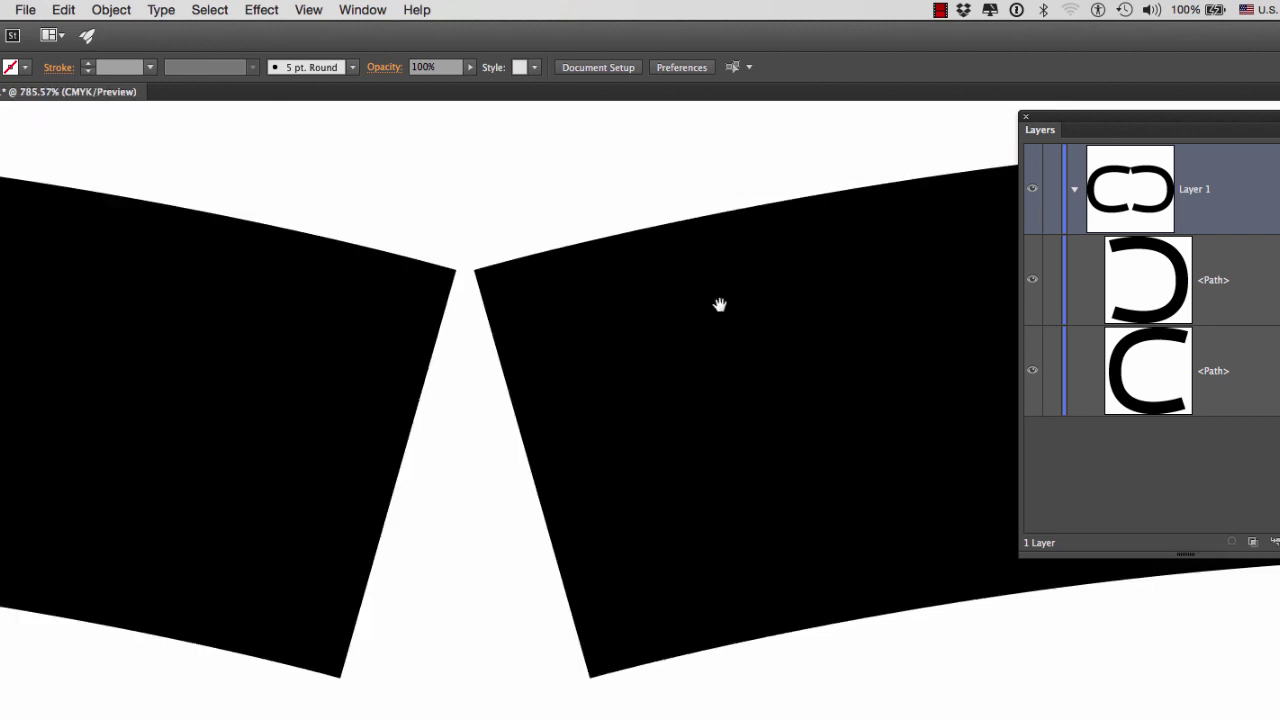
pyautogui.click(305, 10)
pyautogui.click(316, 33)
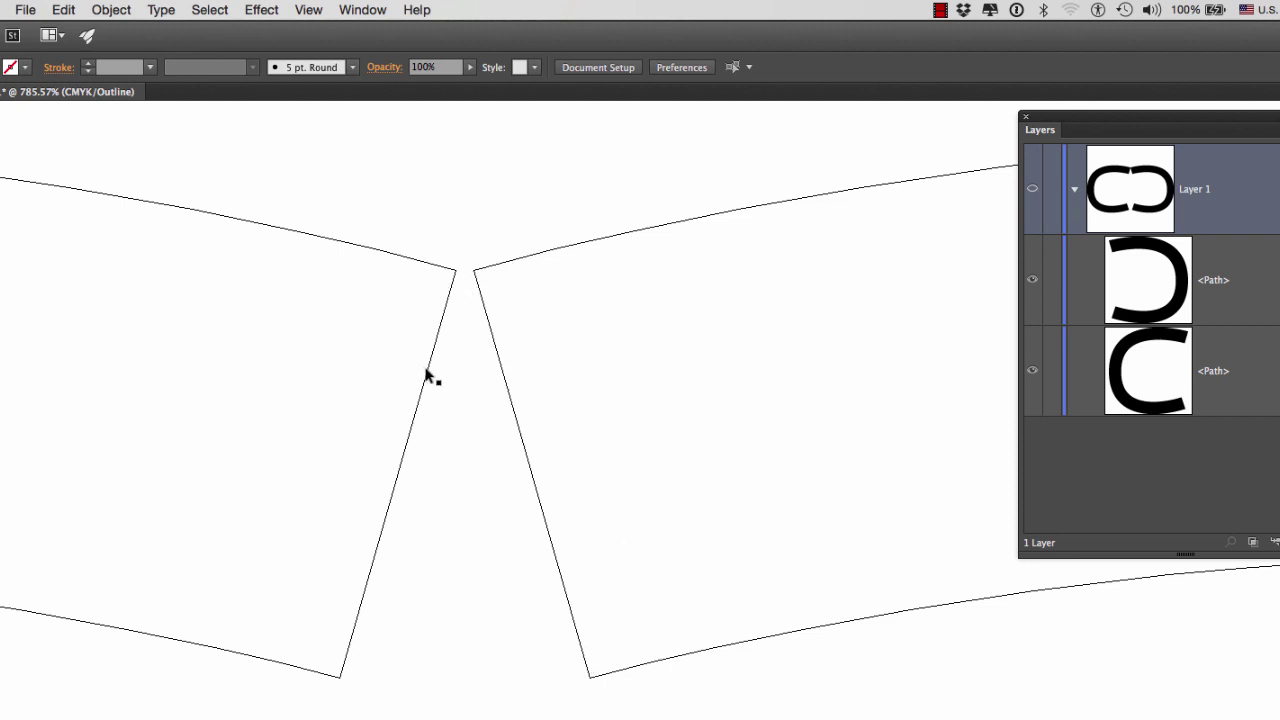
# Step: Toggle between the Pen, Direct Selection and temporary selection tools at the gap
pyautogui.press('p')
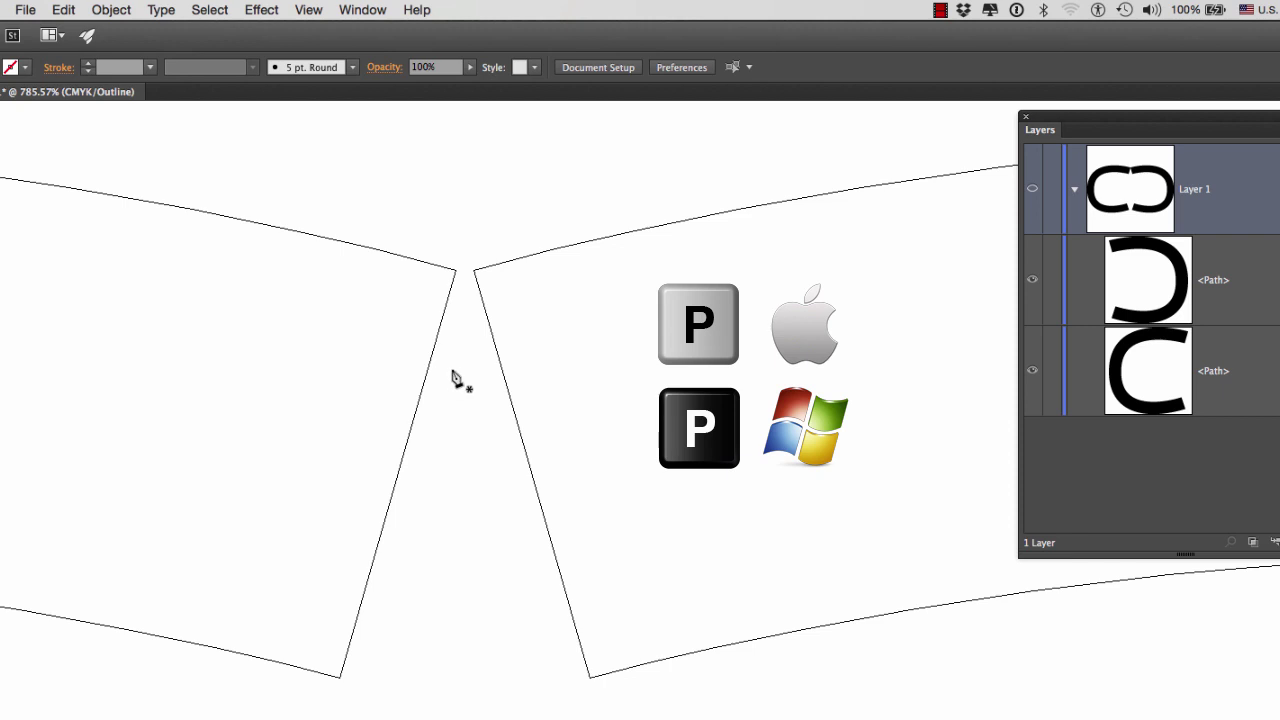
pyautogui.press('super')
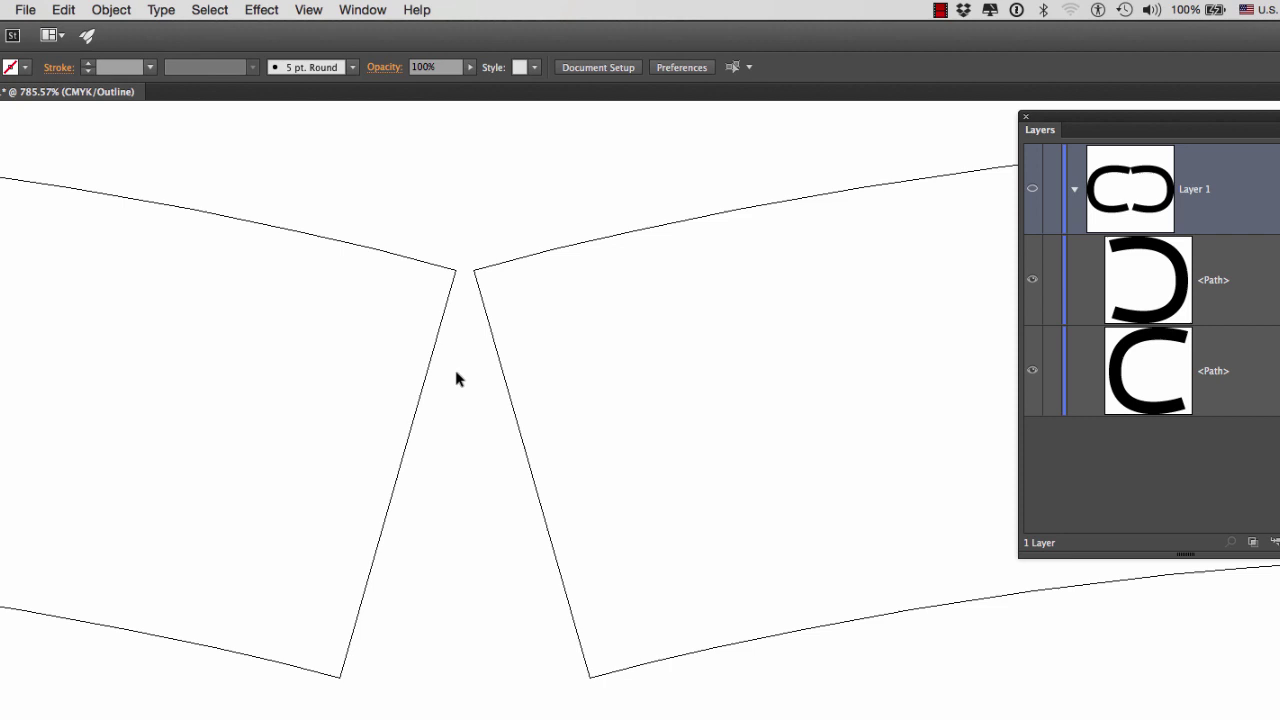
pyautogui.press('p')
pyautogui.press('a')
pyautogui.press('p')
pyautogui.press('super')
# Step: Select and delete the two facing end edges at the top gap between the Cs
pyautogui.moveTo(349, 383); pyautogui.dragTo(551, 483)
pyautogui.click(351, 380)
pyautogui.moveTo(290, 370); pyautogui.dragTo(600, 494)
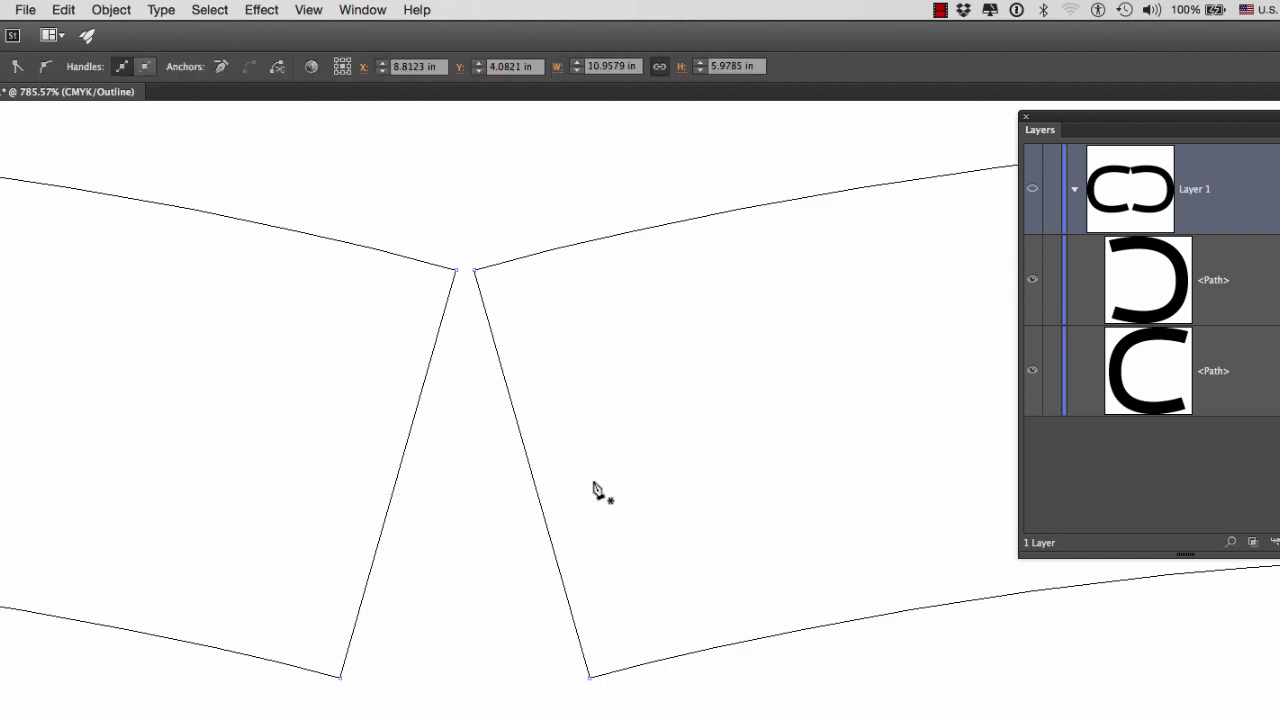
pyautogui.press('Delete')
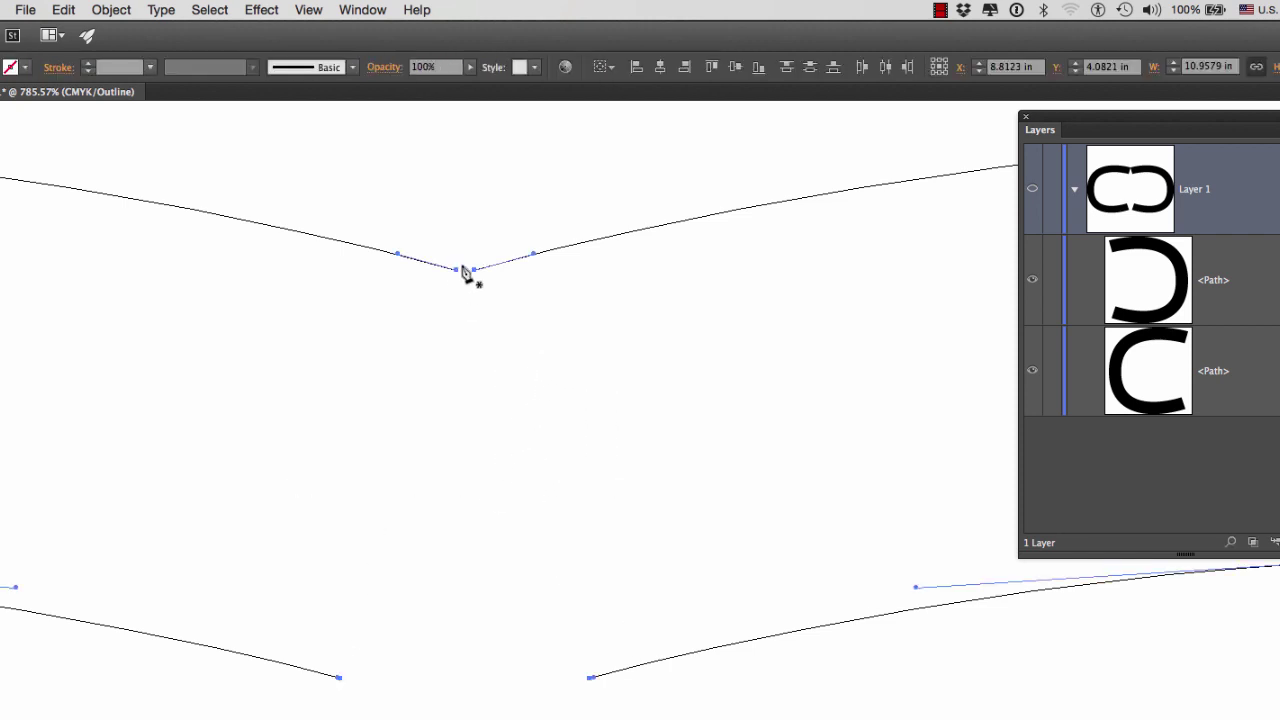
# Step: Join the open outer top endpoints of the two Cs with the Pen tool
pyautogui.moveTo(440, 241); pyautogui.dragTo(486, 286)
pyautogui.press('super+j')
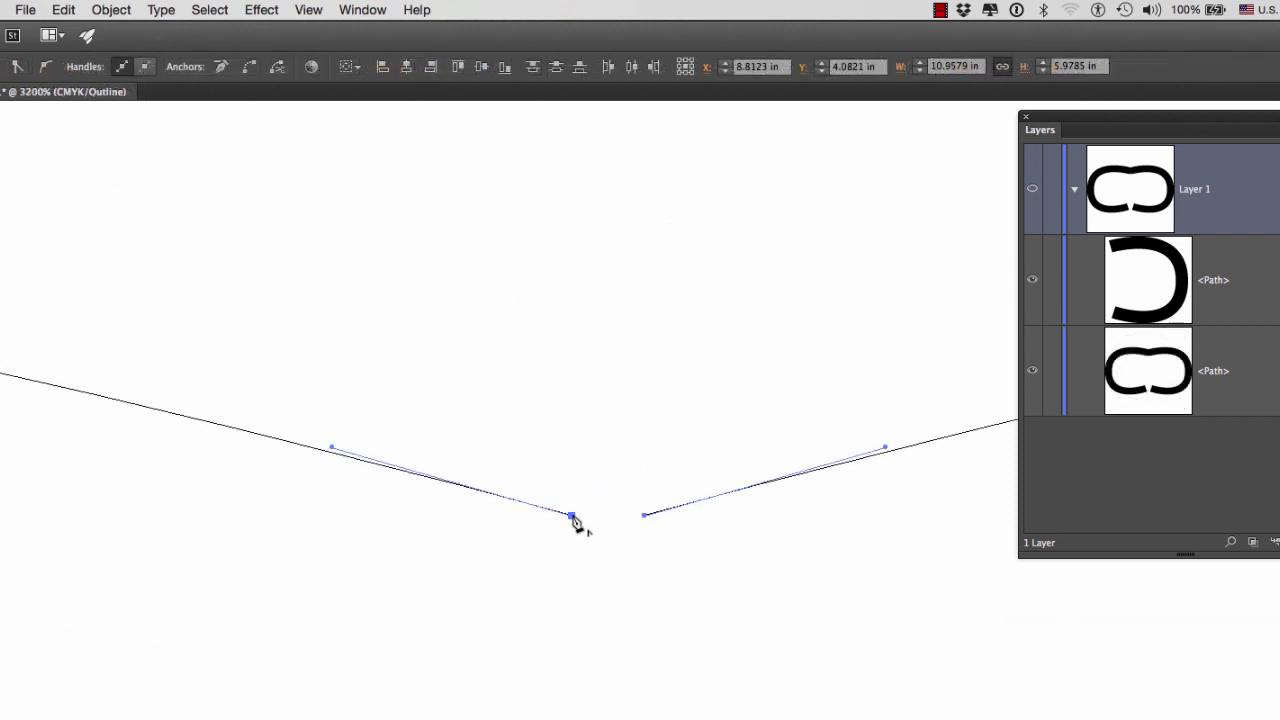
pyautogui.click(572, 517)
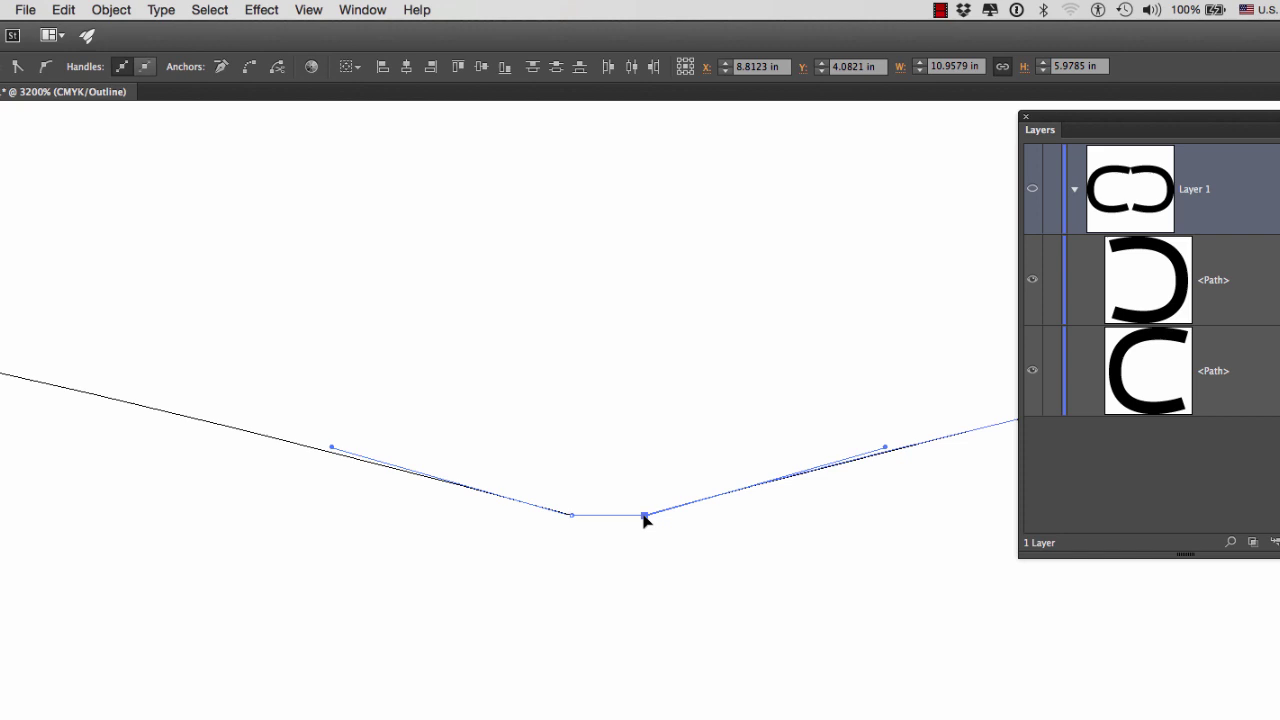
pyautogui.click(645, 516)
# Step: Connect the left inner top endpoint to the right one, closing the double-C path
pyautogui.scroll(-10, 514, 586)
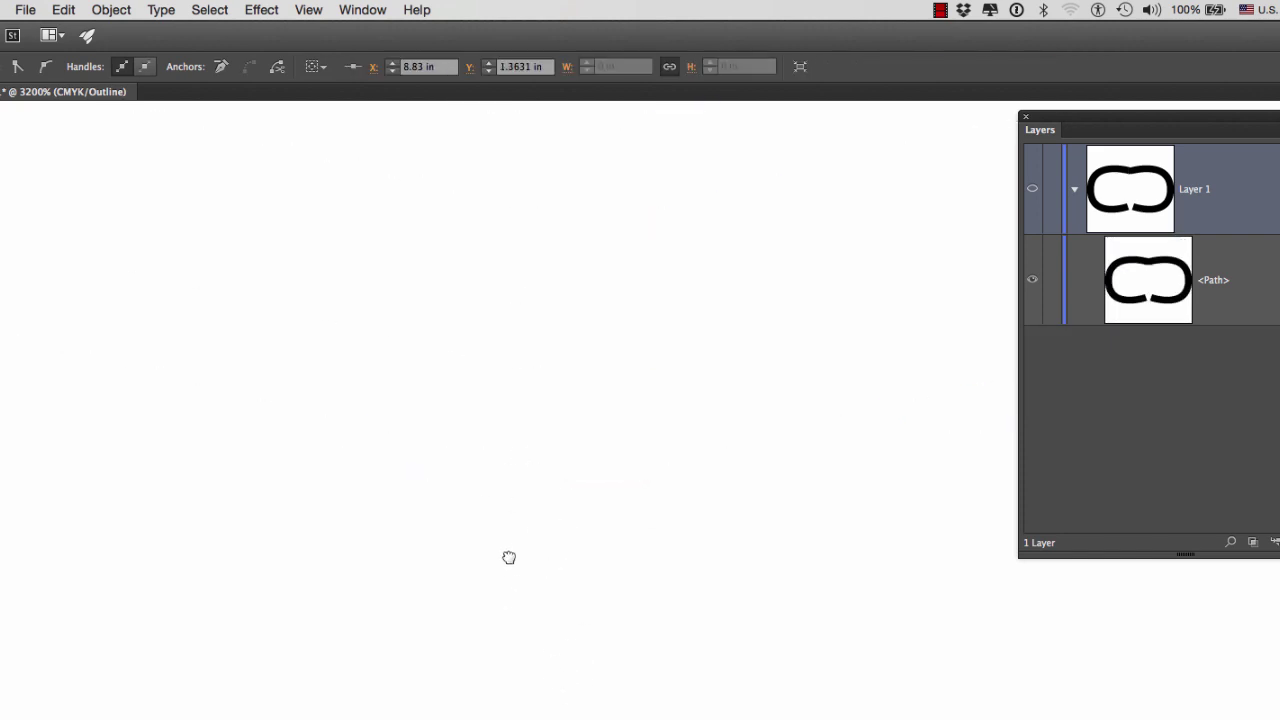
pyautogui.scroll(10, 539, 387)
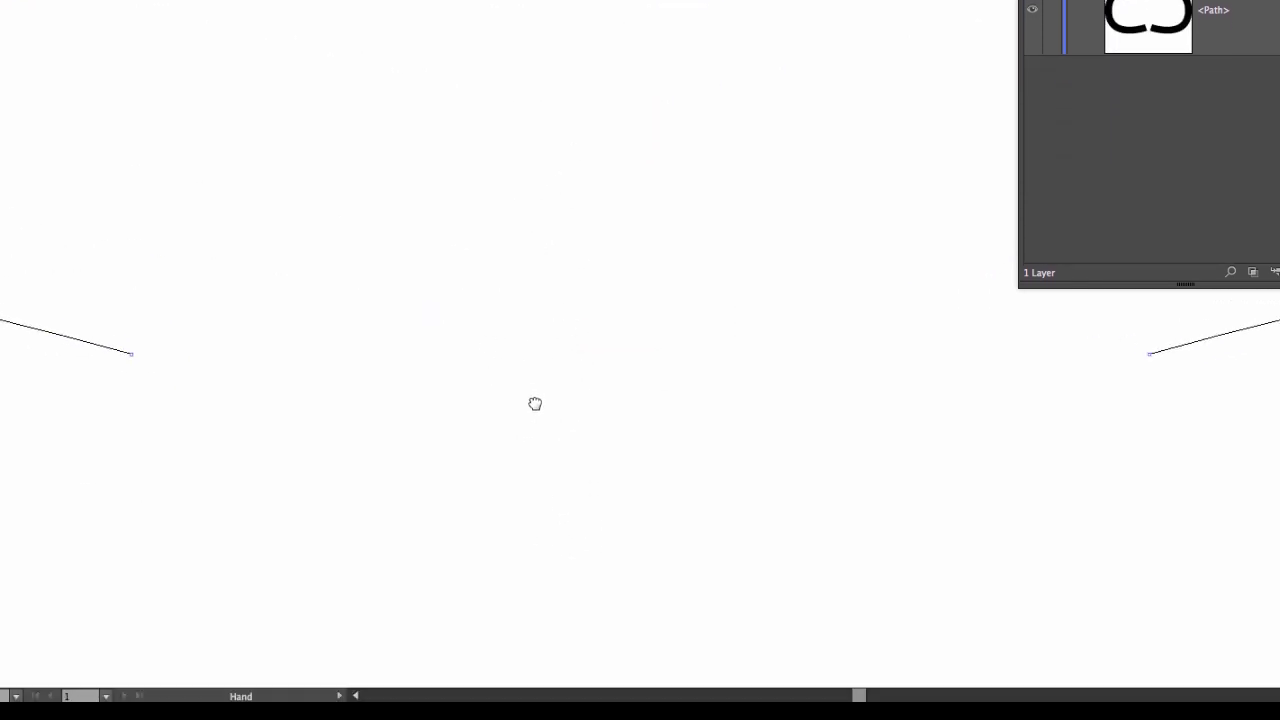
pyautogui.click(151, 402)
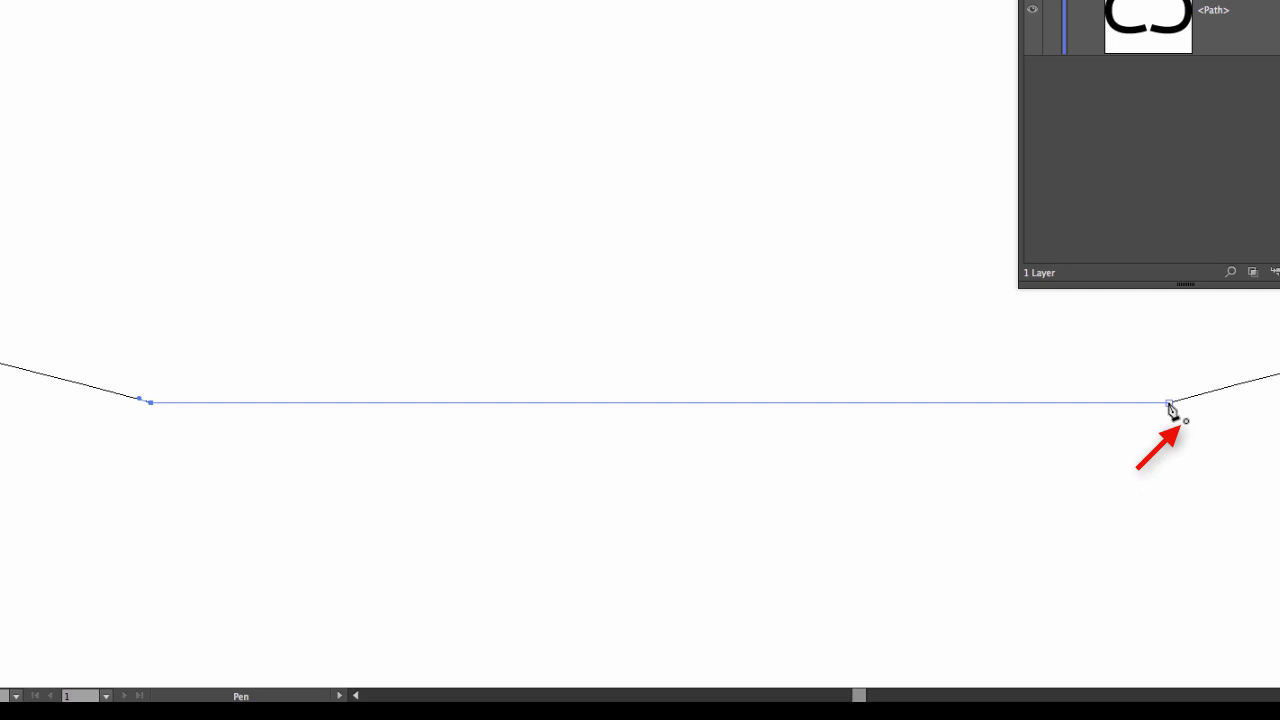
pyautogui.click(1172, 407)
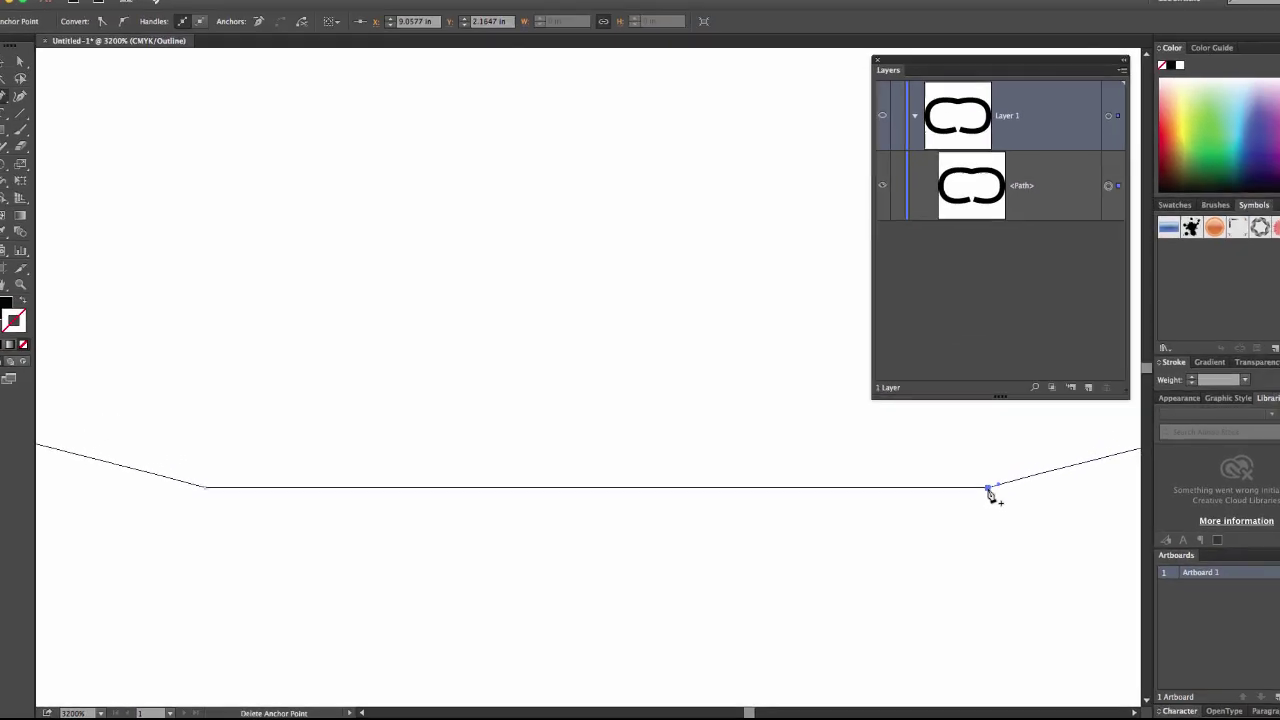
# Step: Fit the artboard, center the double-C, and return to Preview showing the solid black shape
pyautogui.press('super+0')
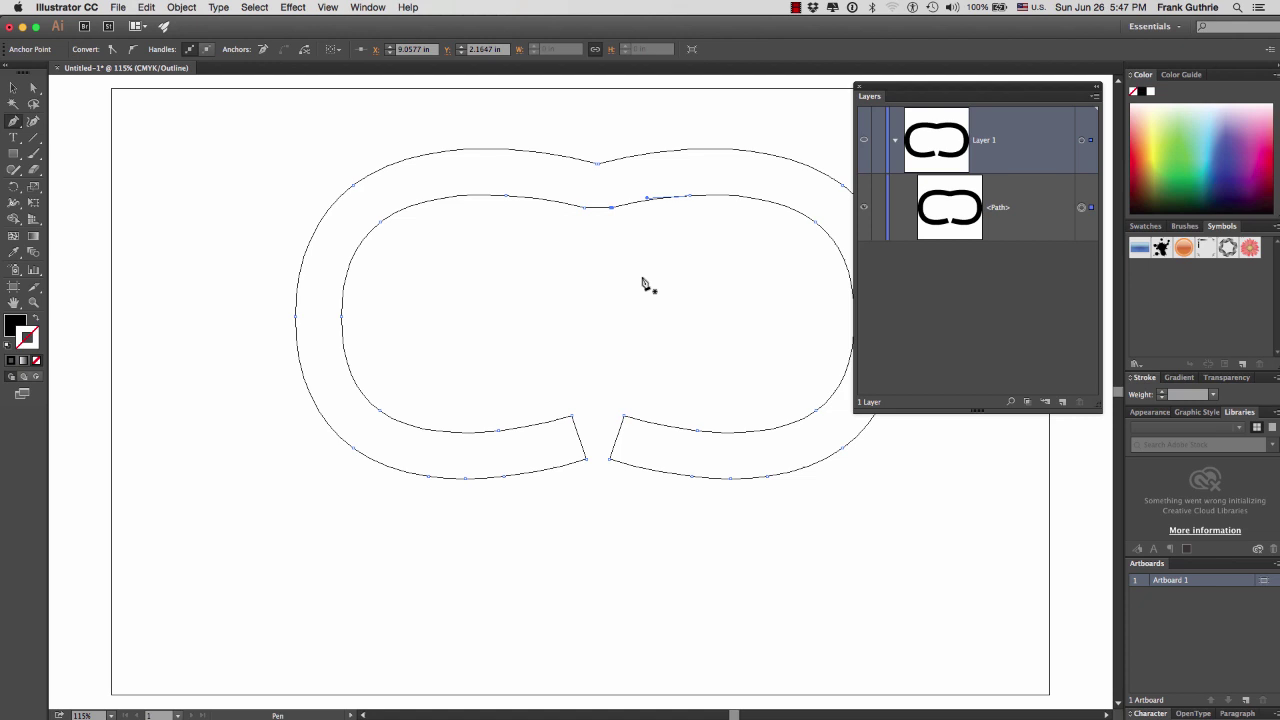
pyautogui.click(638, 227)
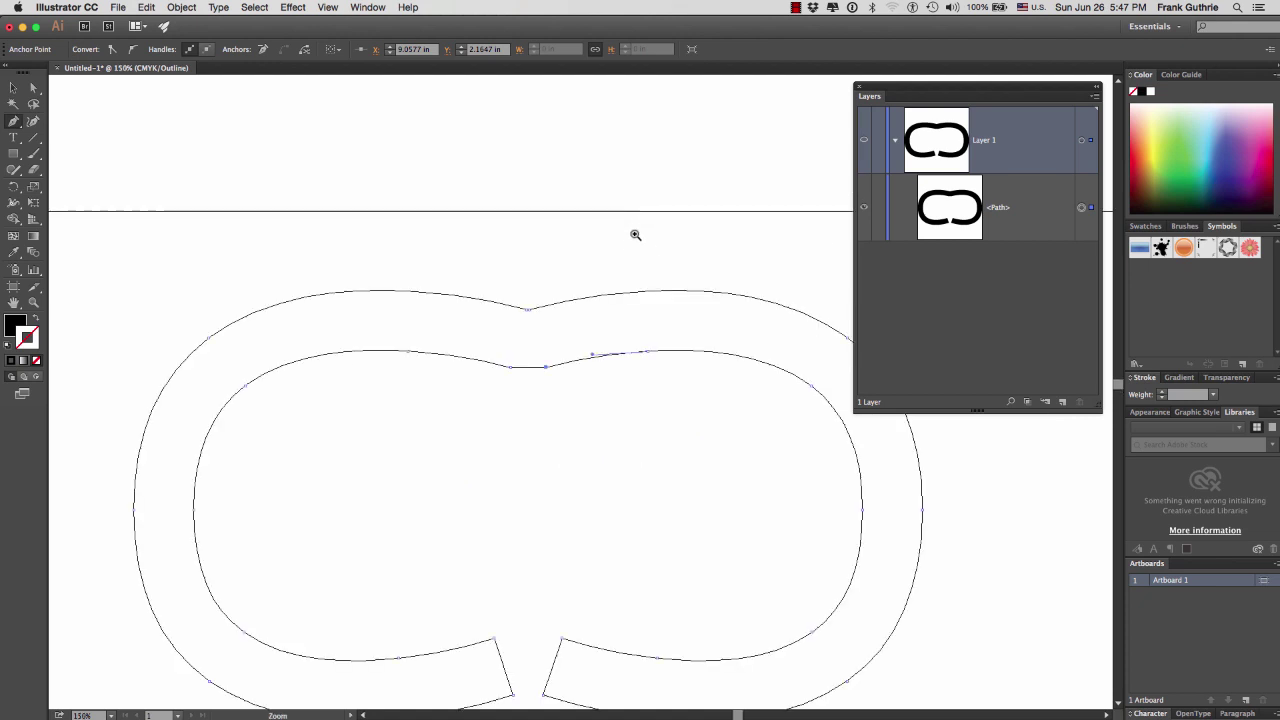
pyautogui.moveTo(551, 406); pyautogui.dragTo(597, 274)
pyautogui.press('super+y')
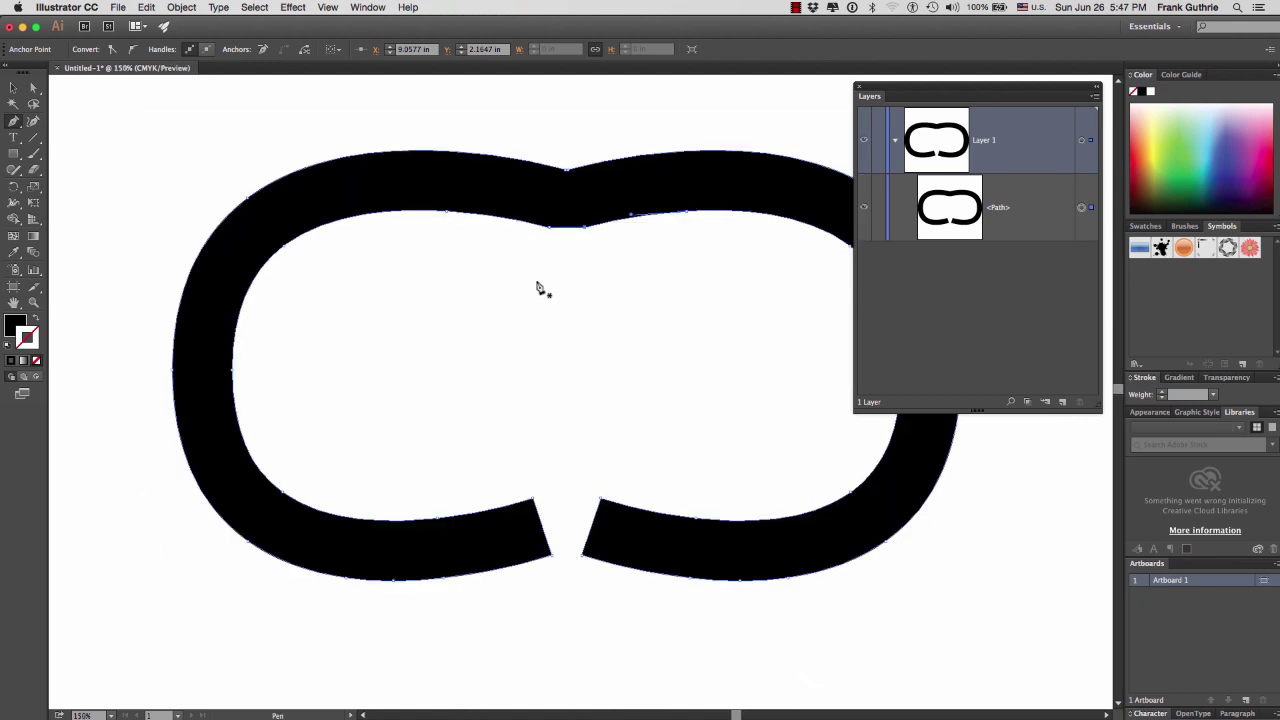